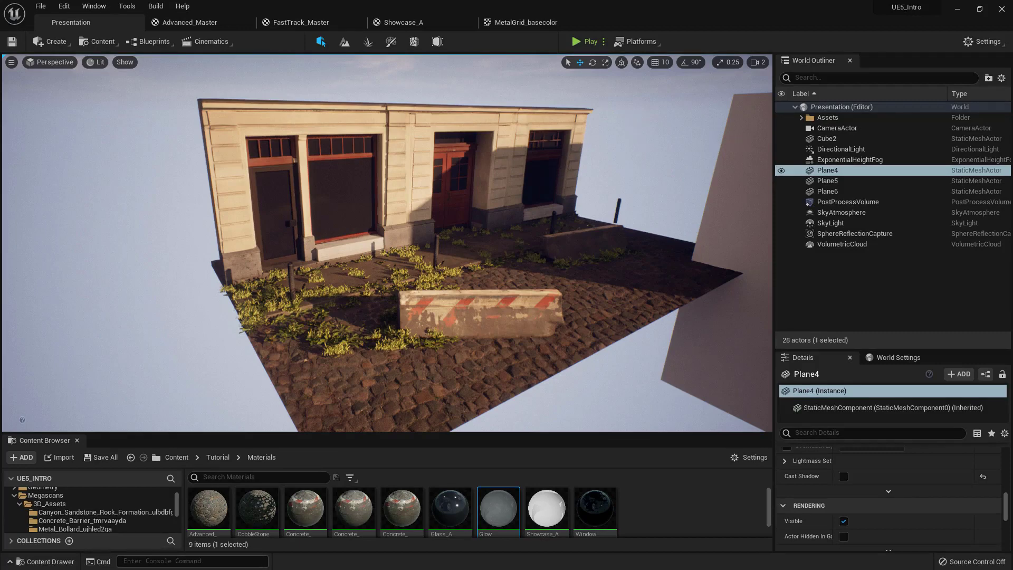
Activate landscape editing mode and frame the new landscape preview around the storefront scene.
mouse_move(387, 243)
right_mouse_down()
mouse_move(403, 238)
mouse_move(333, 236)
mouse_move(381, 237)
right_mouse_up()
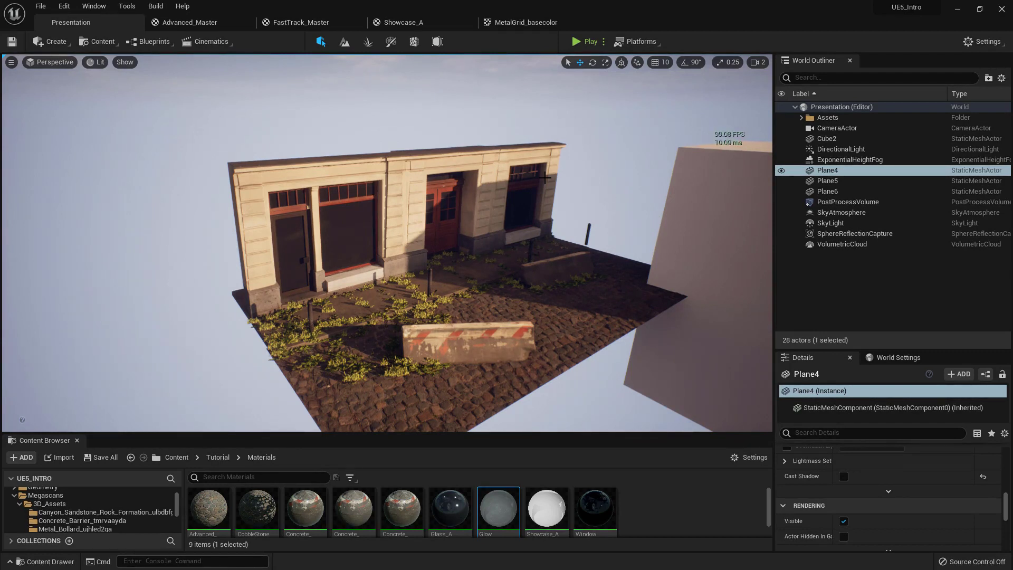
right_click_drag(523, 169, 520, 191)
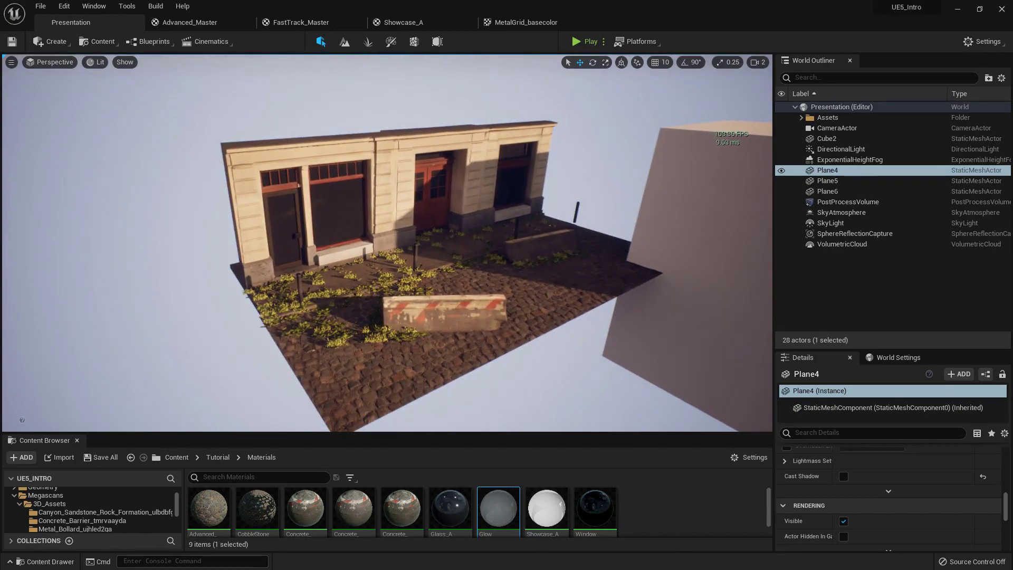
left_click(345, 42)
mouse_move(514, 121)
right_mouse_down()
mouse_move(432, 97)
mouse_move(475, 107)
mouse_move(512, 144)
mouse_move(524, 175)
mouse_move(495, 125)
right_mouse_up()
key("s")
key("s")
left_click(251, 130)
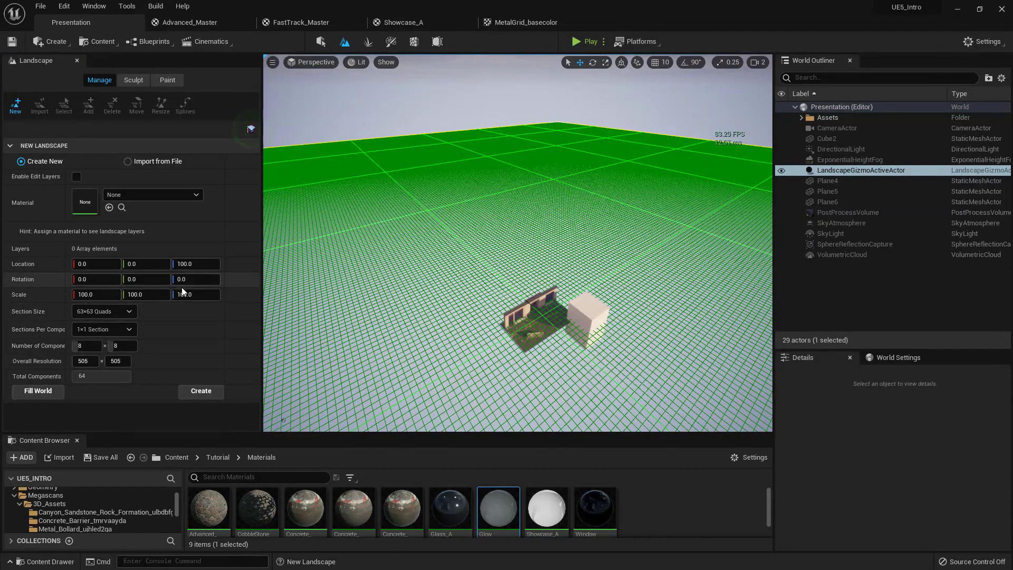
Try section sizes of 127×127, 255×255 and 31×31 quads for the new landscape.
left_click(128, 312)
left_click(119, 375)
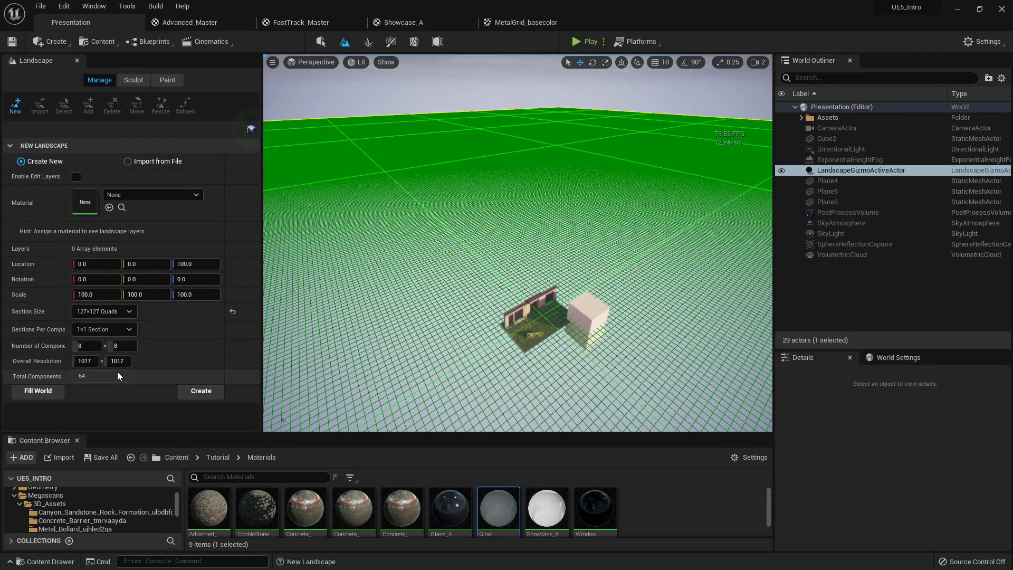
left_click(124, 315)
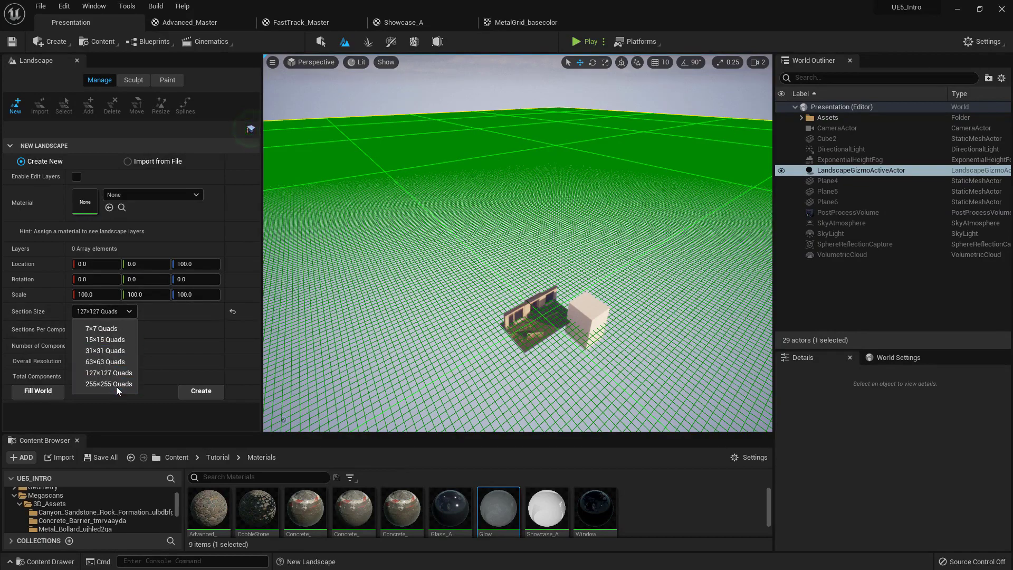
left_click(117, 385)
right_click_drag(364, 240, 388, 245)
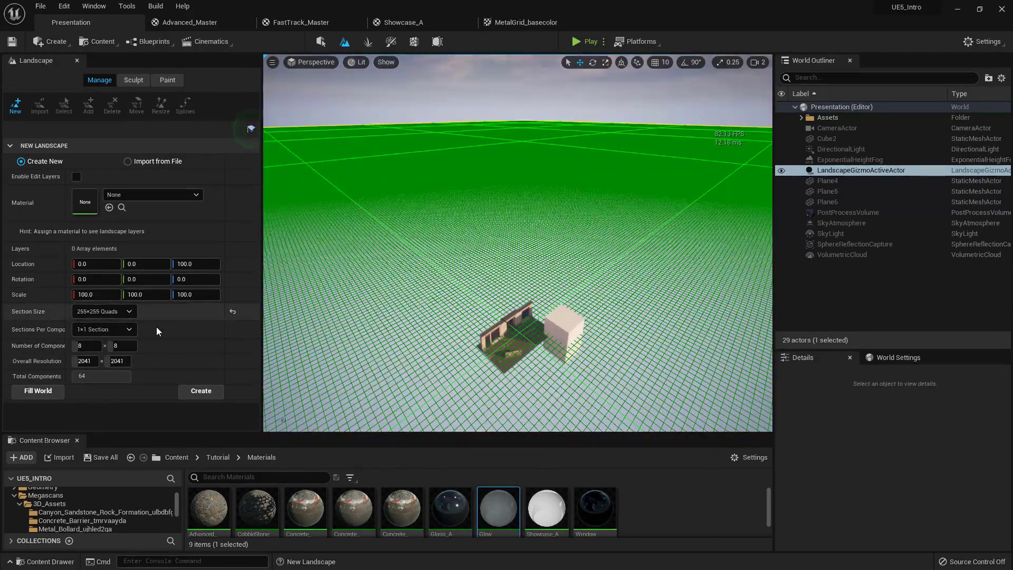
left_click(134, 313)
left_click(114, 351)
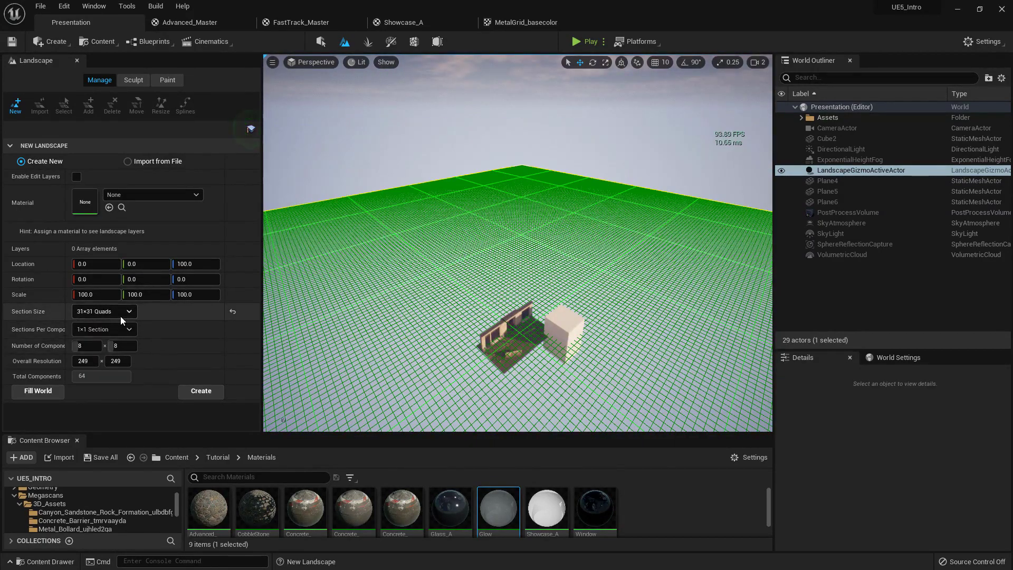
Set the new landscape's section size to 15×15 quads.
left_click(121, 311)
left_click(117, 340)
right_click_drag(337, 288, 346, 308)
key("w")
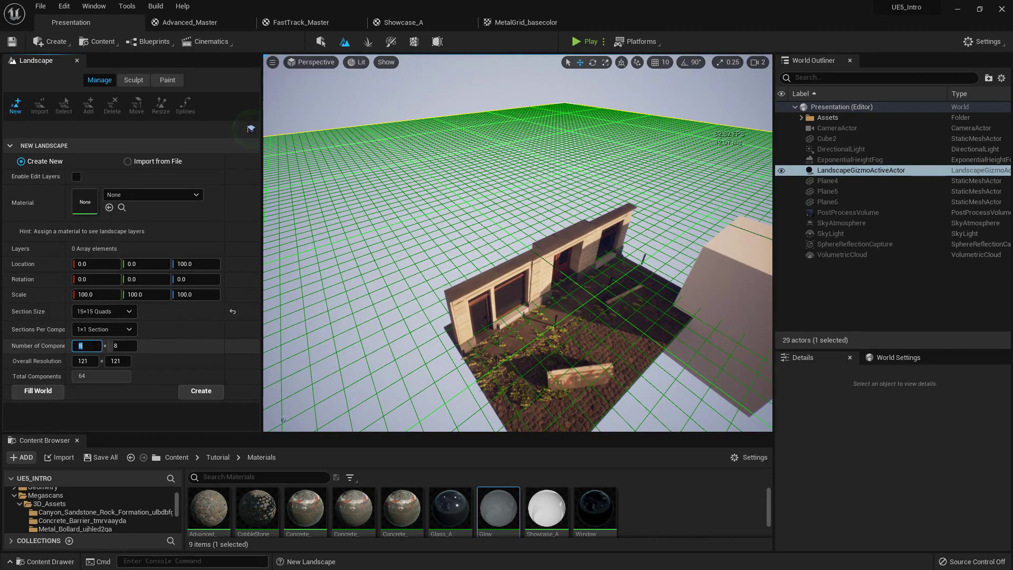
Try 16 by 16 components for the new landscape and return the number of components to 8 by 8.
type("16")
key("Return")
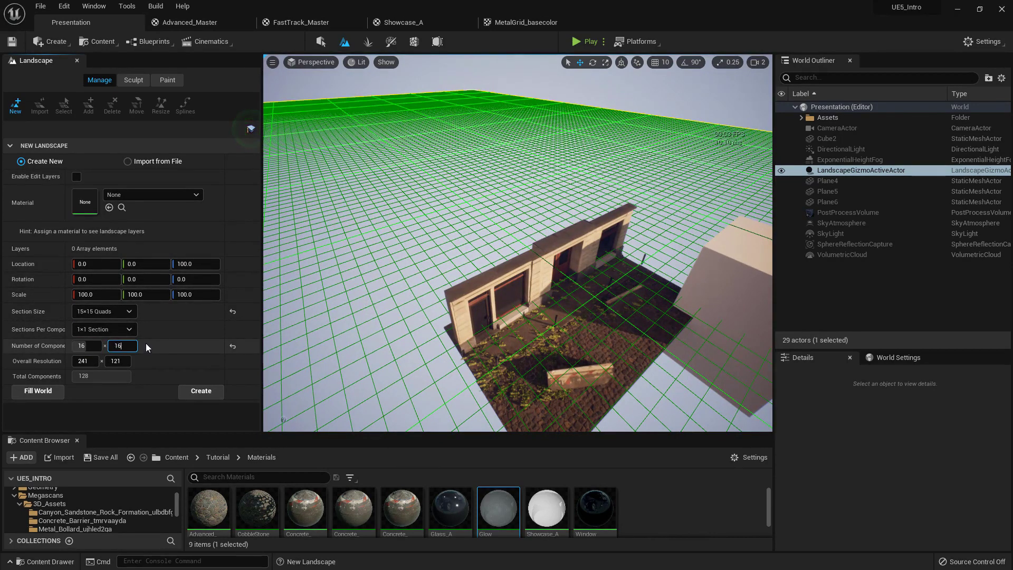
type("16")
key("Return")
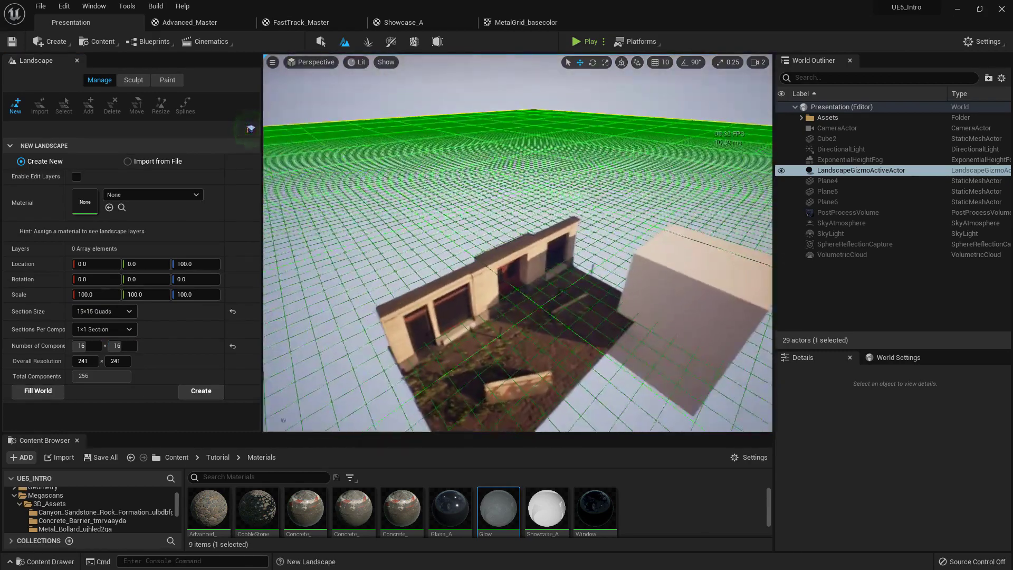
left_click(85, 346)
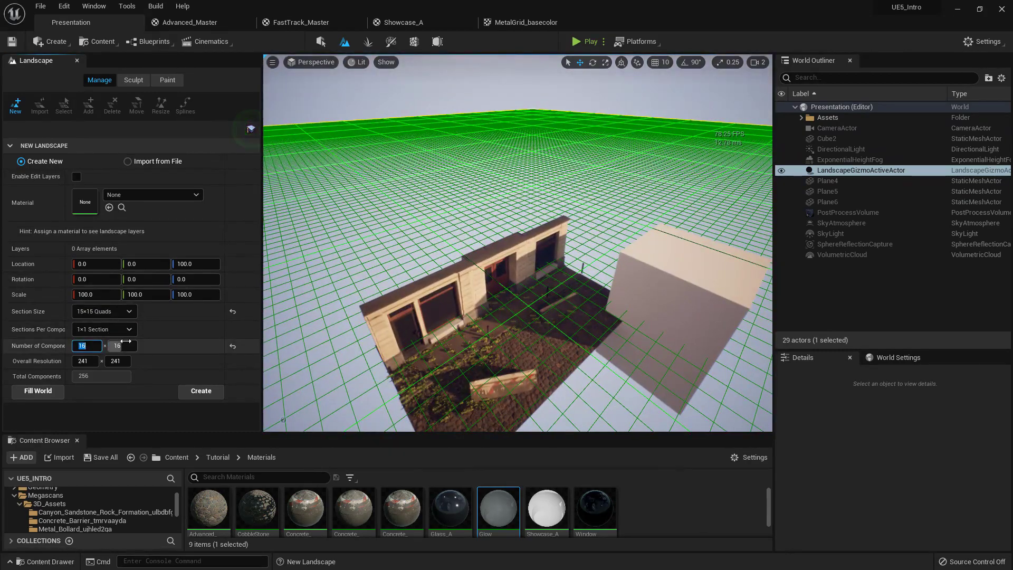
type("8")
key("Tab")
type("8")
key("Return")
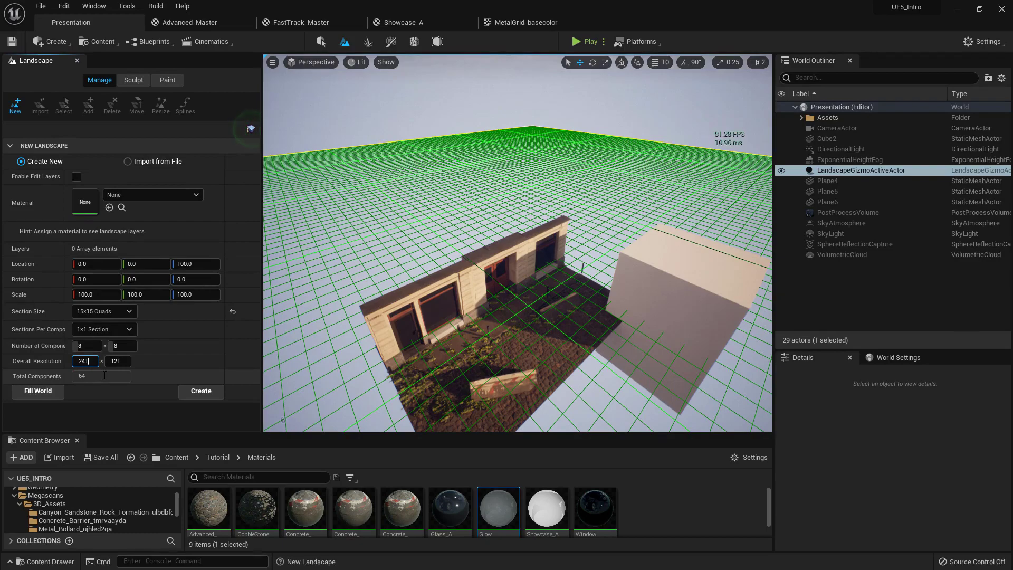
Try an overall resolution of 241 in the first dimension and restore that dimension to 8 components.
key("Return")
right_click_drag(359, 243, 323, 247)
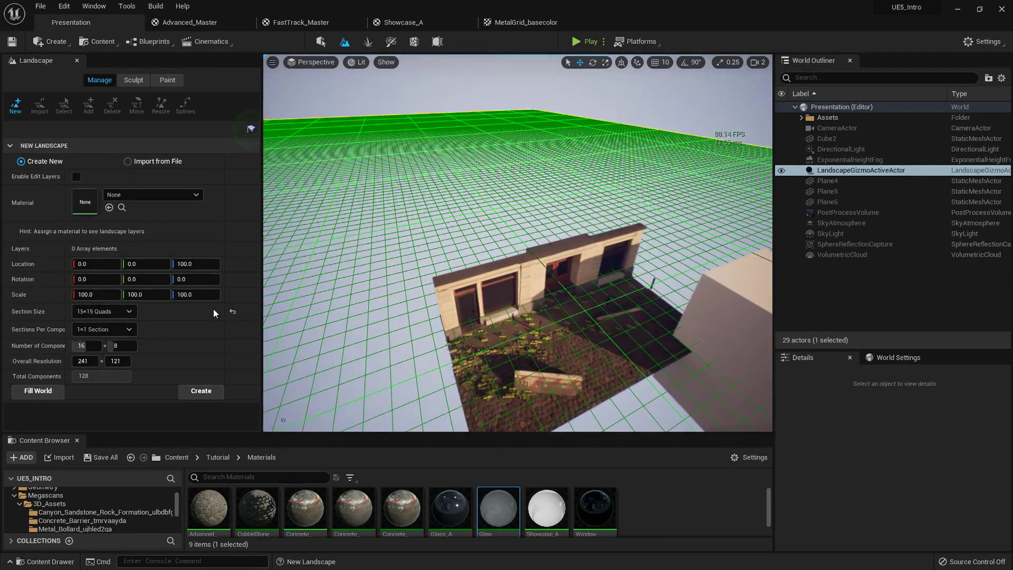
right_click_drag(610, 190, 536, 191)
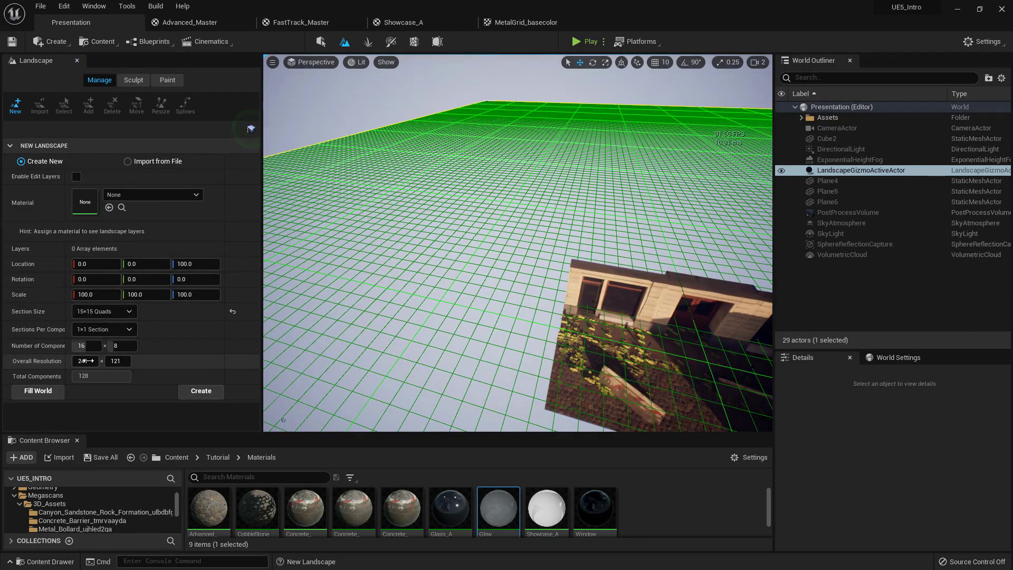
type("8")
key("Return")
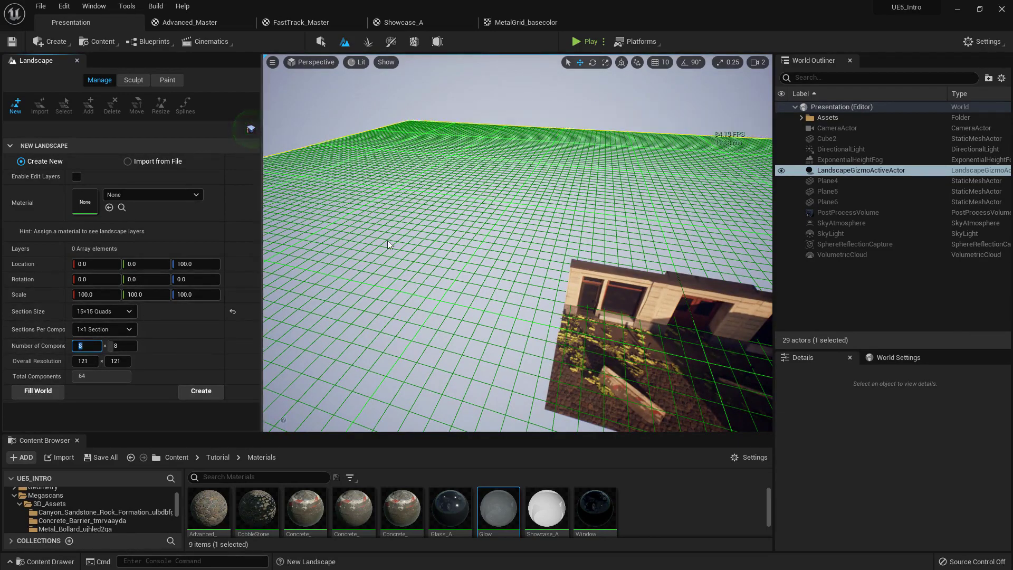
Create the landscape from the current settings and check how it meets the storefront.
right_click_drag(439, 233, 293, 249)
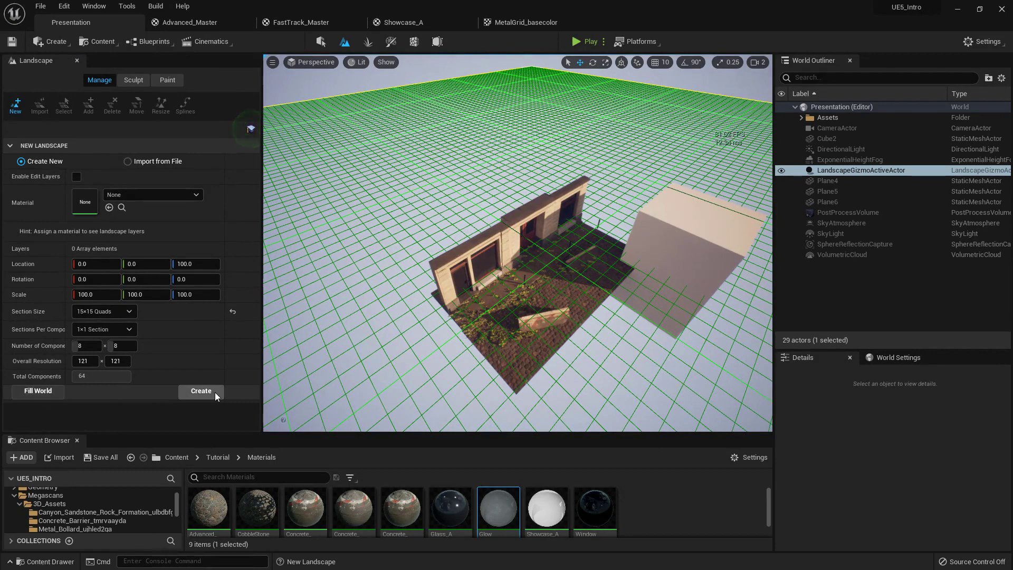
left_click(201, 391)
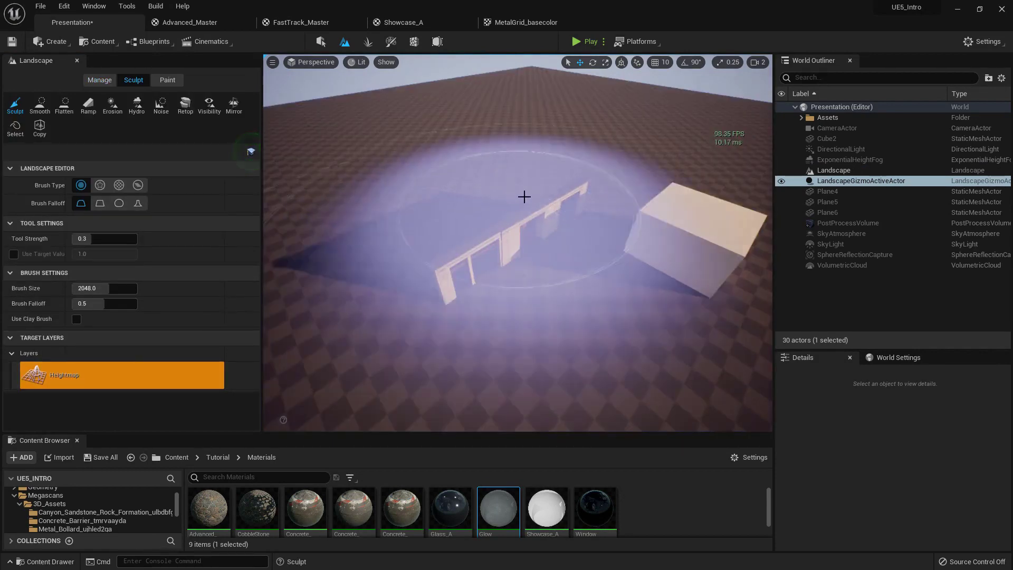
right_click_drag(517, 243, 490, 229)
key("w")
mouse_move(517, 288)
right_mouse_down()
mouse_move(504, 285)
mouse_move(518, 274)
right_mouse_up()
key("w")
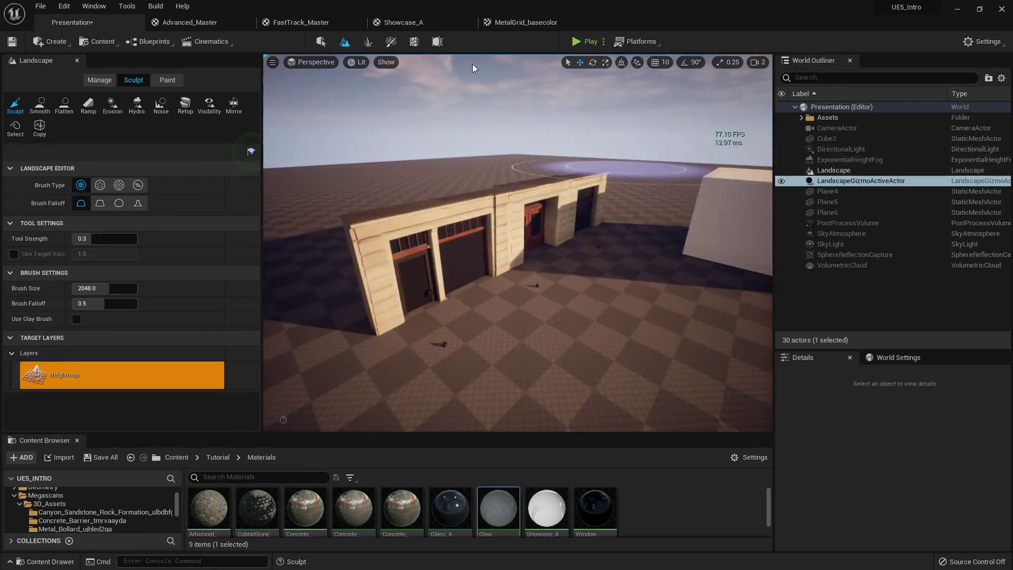
Leave landscape editing mode and return to normal object selection.
left_click(844, 172)
key("f")
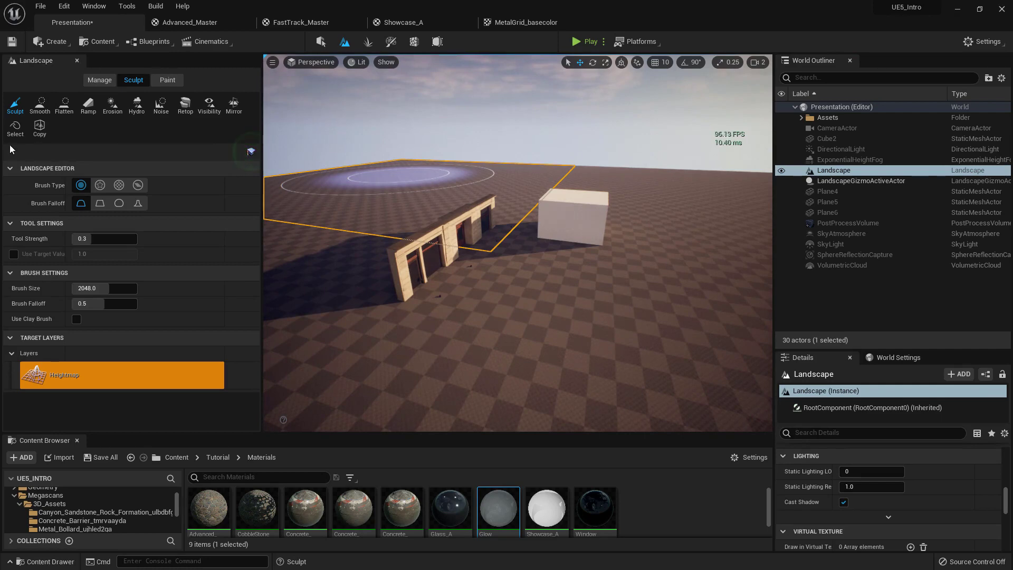
left_click(14, 129)
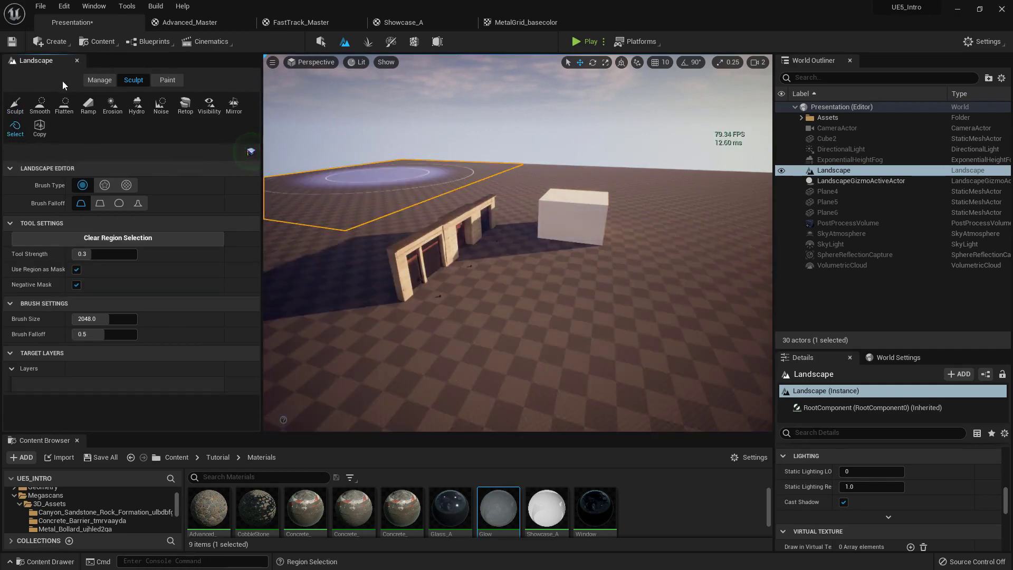
left_click(77, 61)
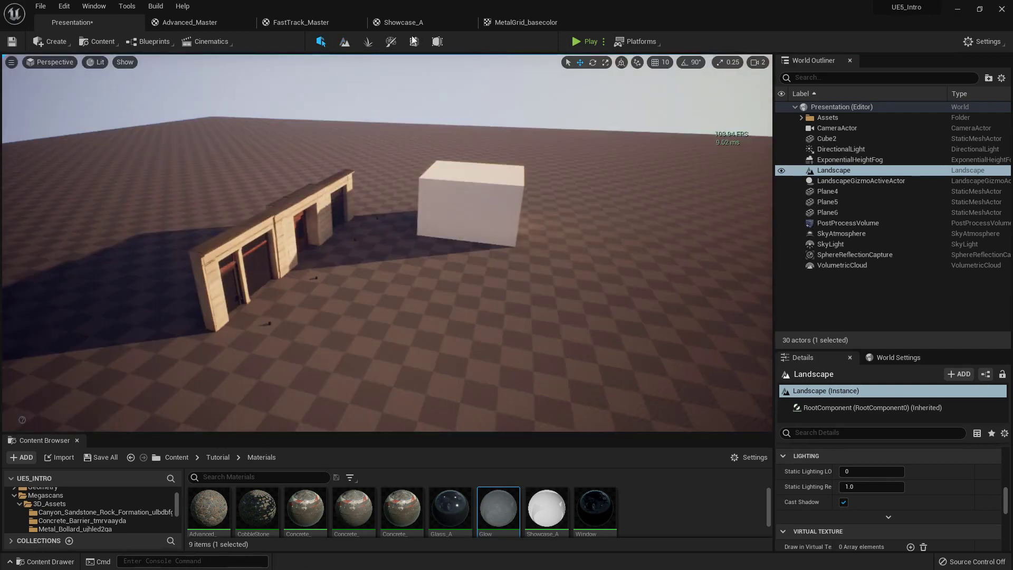
left_click(819, 181)
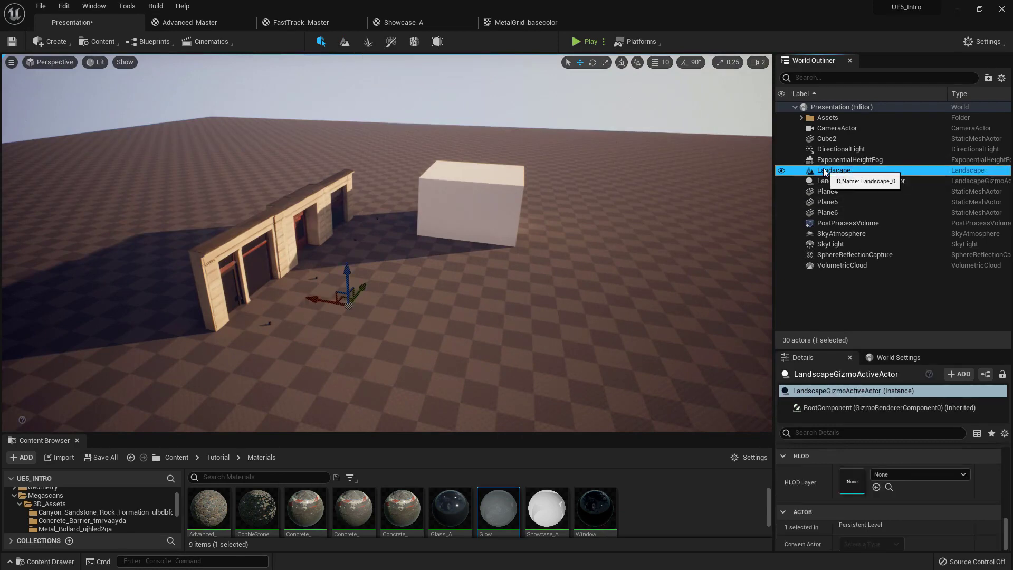
key("f")
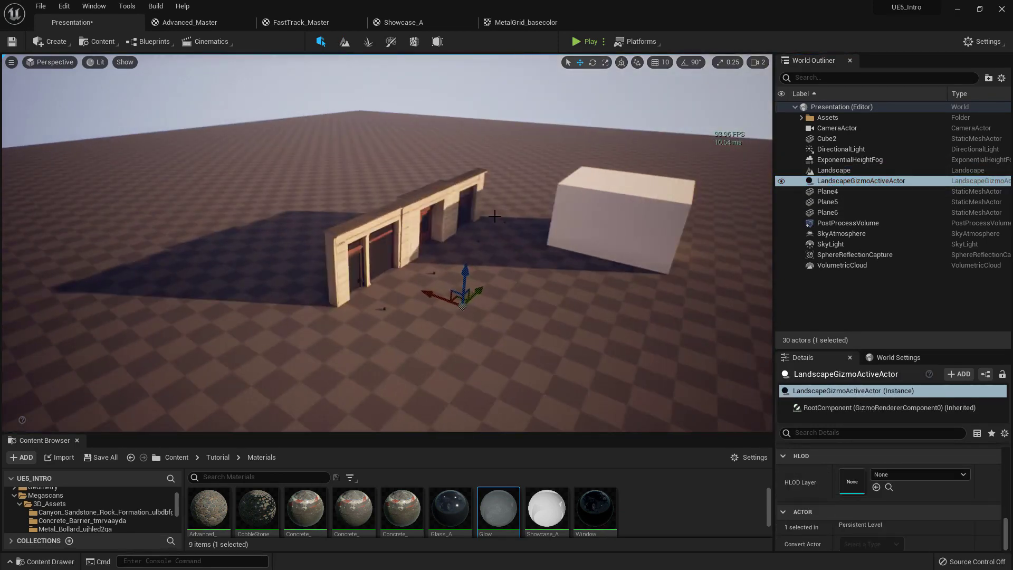
Lower the Landscape actor to a Z location of 6.0 so the cobblestone ground sits above it.
left_click(844, 171)
right_click_drag(545, 177, 585, 182)
right_click_drag(253, 187, 306, 151)
scroll(837, 505, "up", 3)
scroll(863, 502, "up", 5)
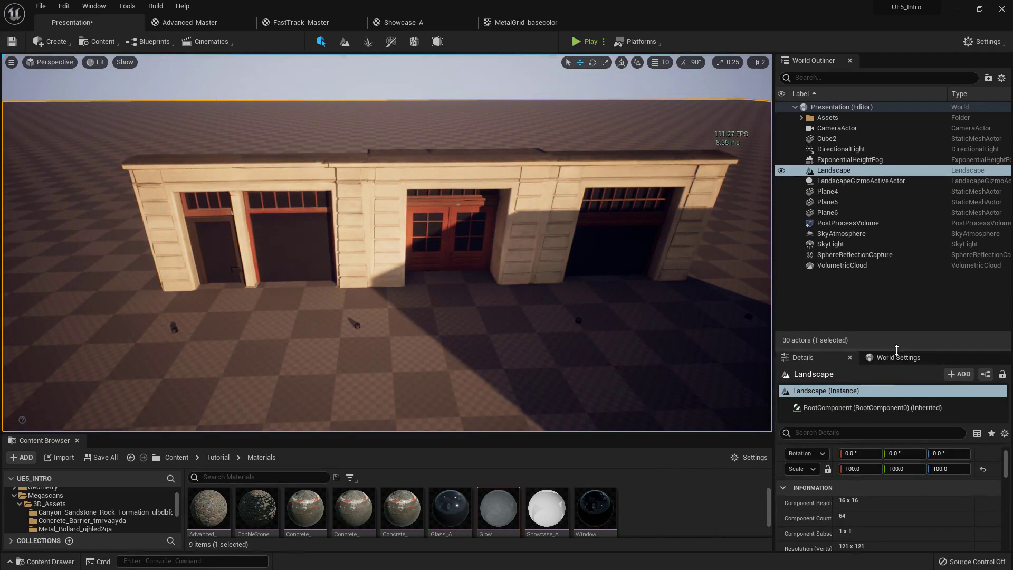
left_click_drag(895, 349, 895, 266)
scroll(897, 402, "up", 2)
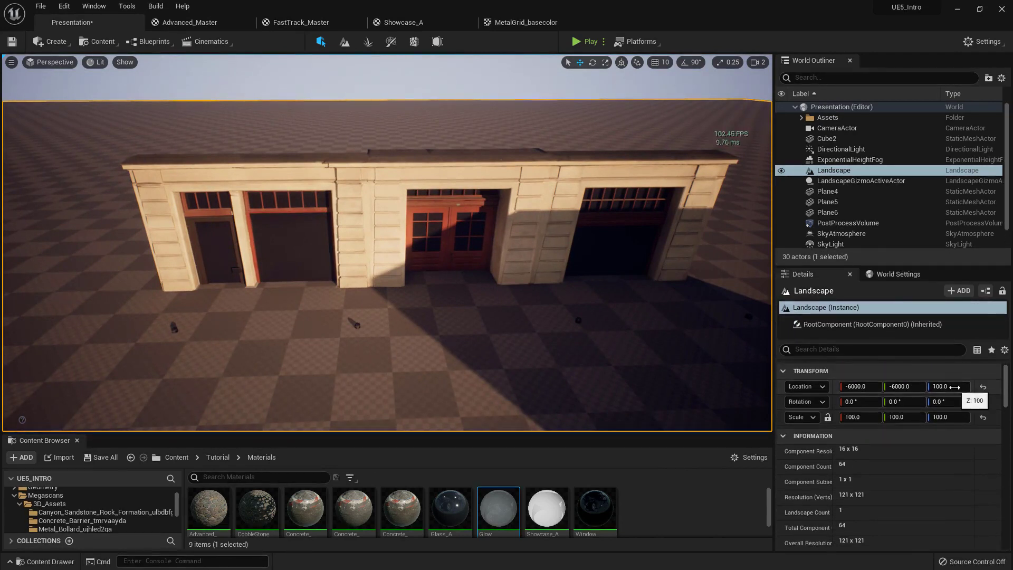
left_click_drag(948, 387, 912, 387)
key("f")
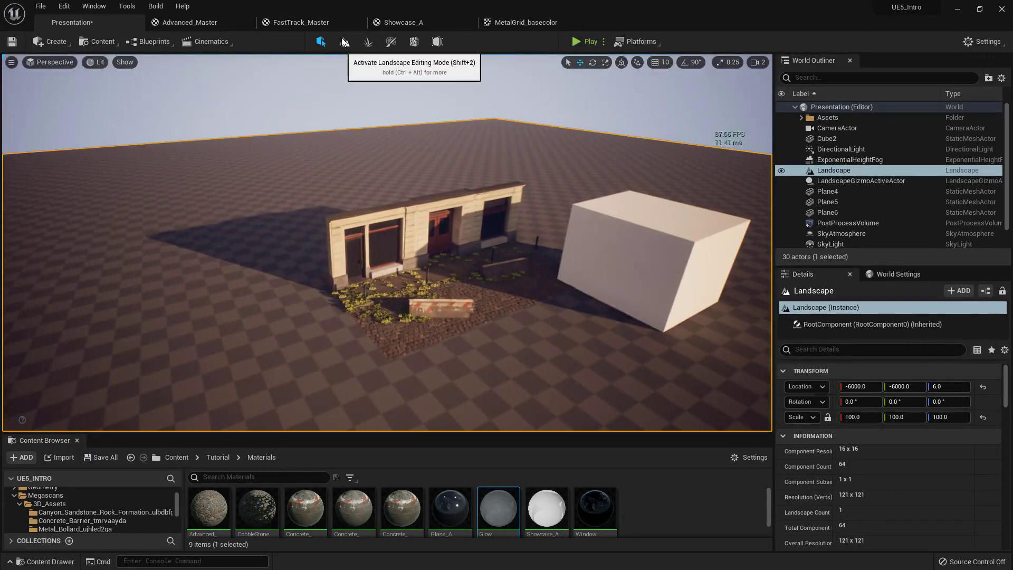
Switch back to landscape editing with the Sculpt tool and set the brush size to about 857.
right_click_drag(459, 117, 459, 163)
left_click(345, 42)
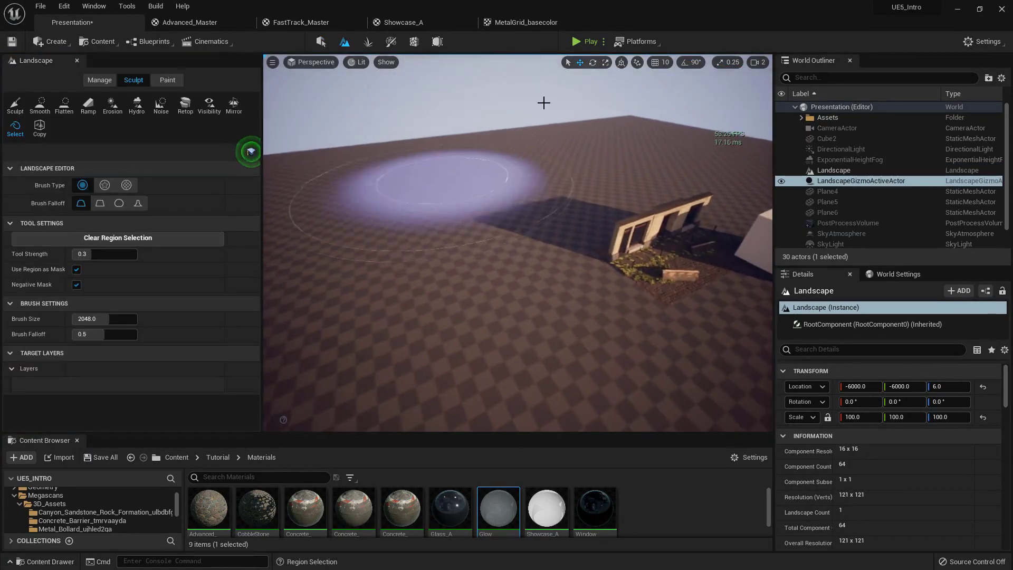
left_click(15, 106)
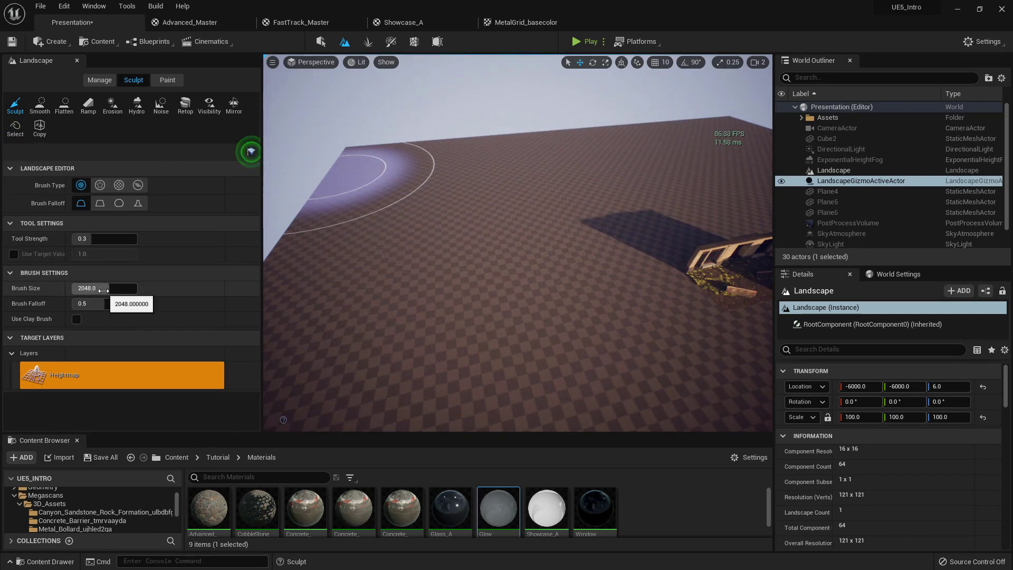
left_click_drag(104, 288, 87, 288)
Sculpt a long raised ridge of hills on the landscape behind and beside the storefront.
mouse_move(410, 334)
left_mouse_down()
mouse_move(454, 224)
mouse_move(550, 163)
mouse_move(478, 290)
mouse_move(489, 246)
left_mouse_up()
mouse_move(489, 246)
right_mouse_down()
mouse_move(499, 261)
mouse_move(493, 219)
mouse_move(472, 213)
mouse_move(470, 247)
right_mouse_up()
key("w")
key("s")
mouse_move(559, 188)
left_mouse_down()
mouse_move(628, 97)
mouse_move(391, 213)
mouse_move(340, 297)
left_mouse_up()
key("s")
right_click_drag(339, 297, 361, 293)
right_click_drag(556, 160, 552, 163)
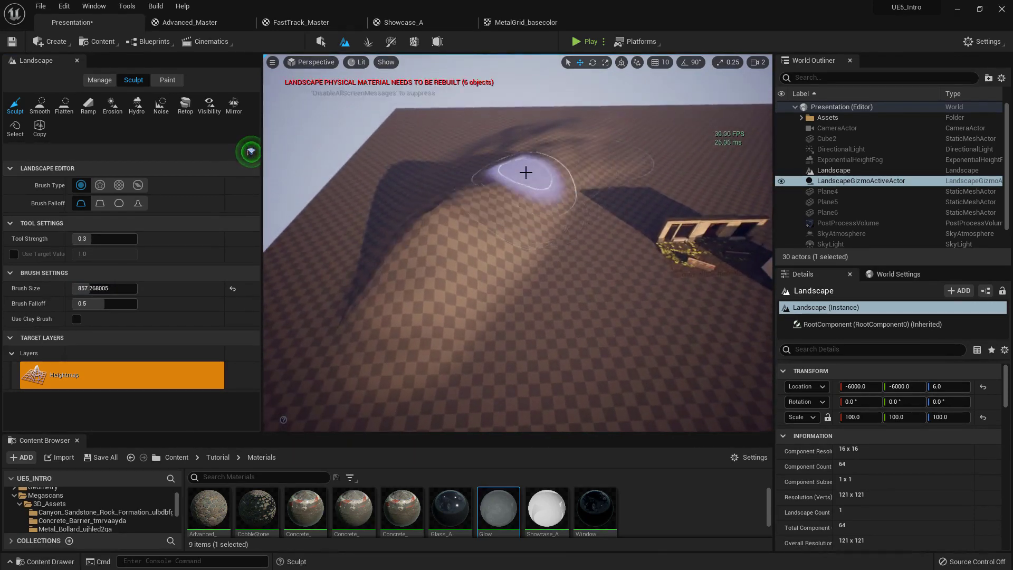
mouse_move(561, 163)
left_mouse_down()
mouse_move(703, 147)
mouse_move(578, 171)
mouse_move(417, 231)
mouse_move(396, 306)
mouse_move(428, 231)
left_mouse_up()
right_click_drag(428, 230, 430, 229)
mouse_move(430, 228)
left_mouse_down()
mouse_move(401, 247)
mouse_move(425, 228)
left_mouse_up()
right_click_drag(425, 228, 444, 216)
mouse_move(507, 227)
left_mouse_down()
mouse_move(632, 148)
mouse_move(543, 164)
left_mouse_up()
mouse_move(543, 165)
right_mouse_down()
mouse_move(517, 145)
mouse_move(536, 171)
mouse_move(528, 179)
right_mouse_up()
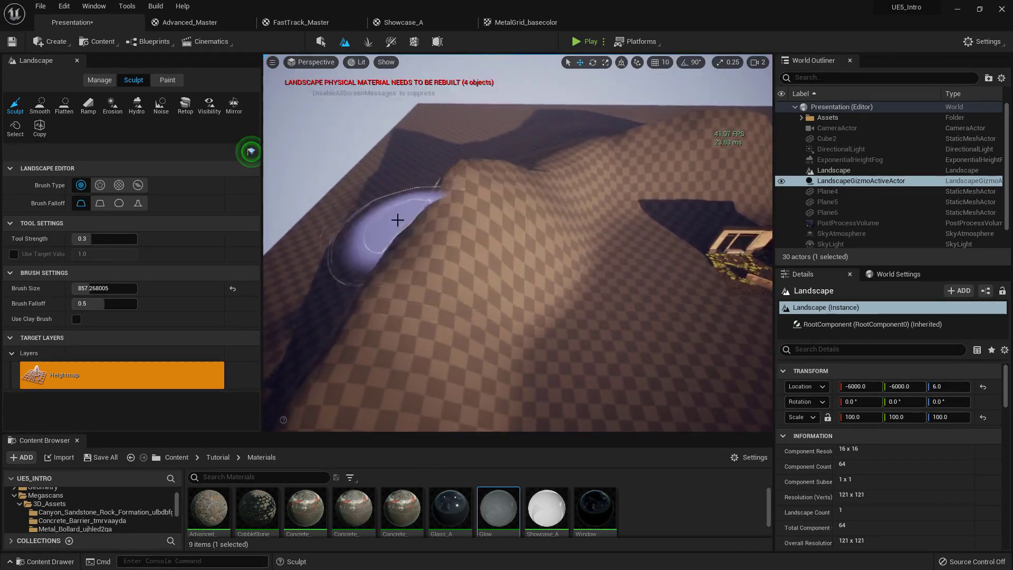
left_click_drag(396, 224, 481, 205)
right_click_drag(480, 205, 470, 206)
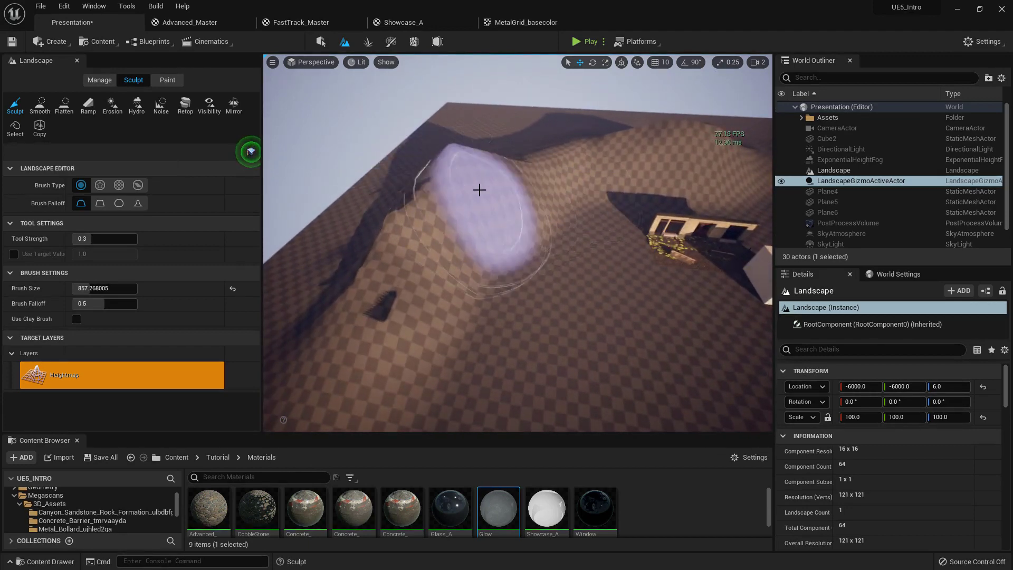
Smooth the sculpted ridge behind and beside the storefront with the Smooth tool and a circular brush.
left_click(41, 106)
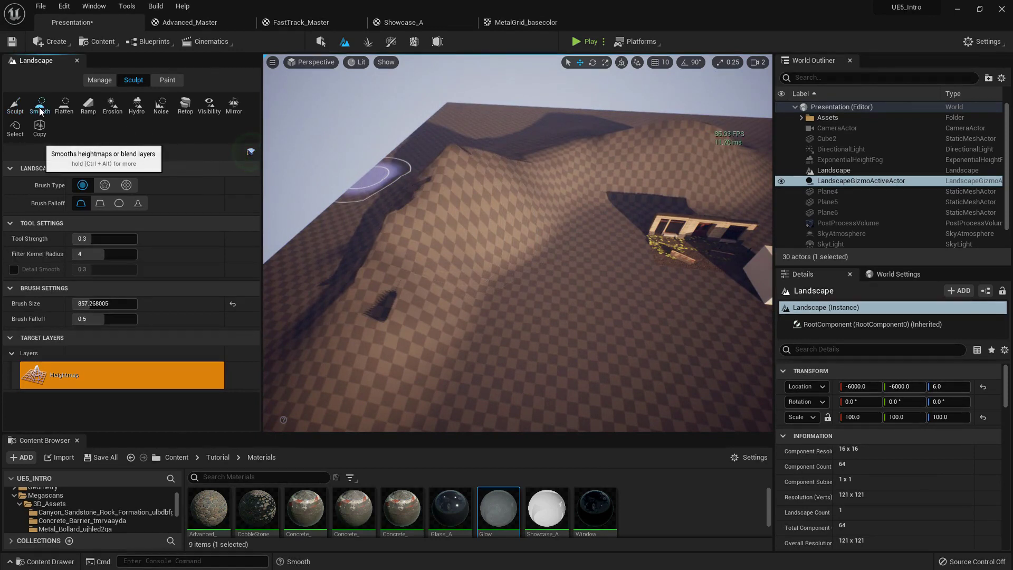
left_click(100, 188)
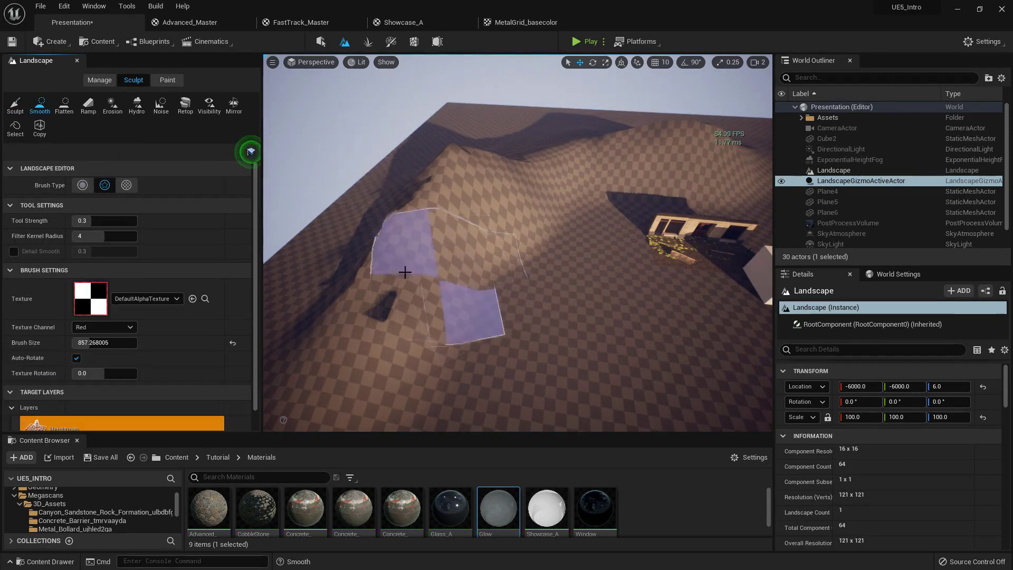
left_click(80, 189)
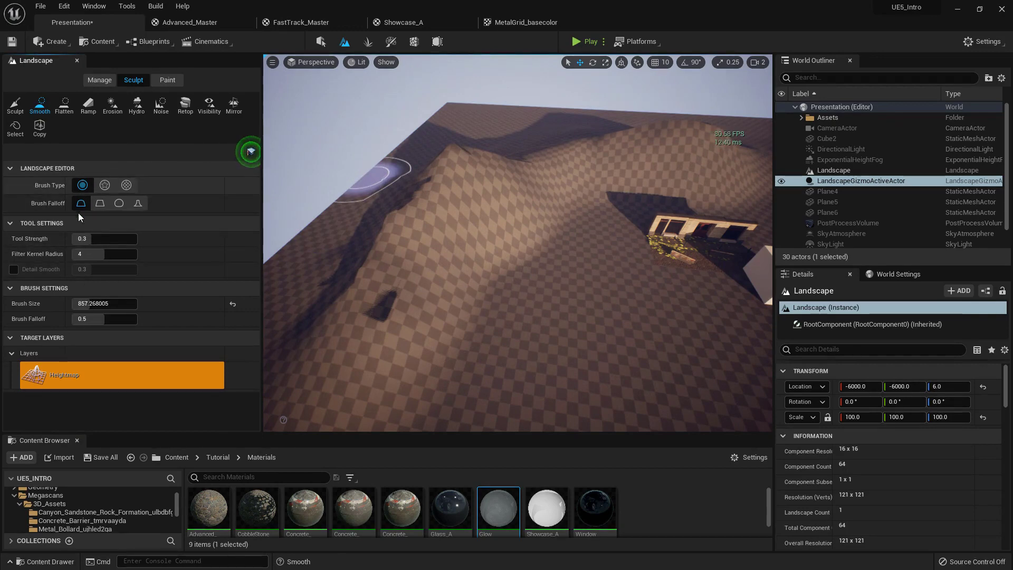
right_click_drag(434, 208, 421, 221)
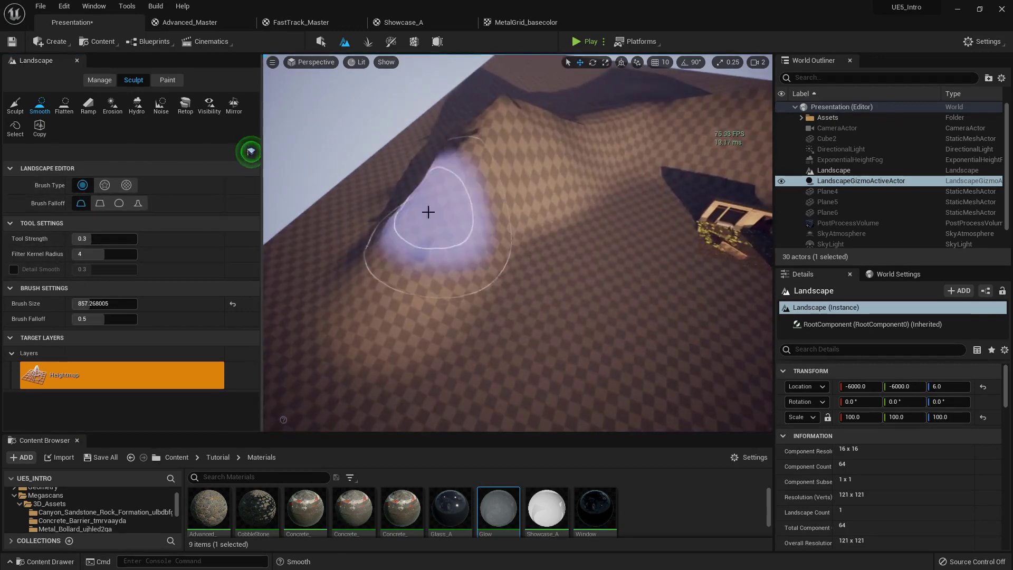
left_click_drag(420, 221, 438, 187)
scroll(501, 112, "down", 5)
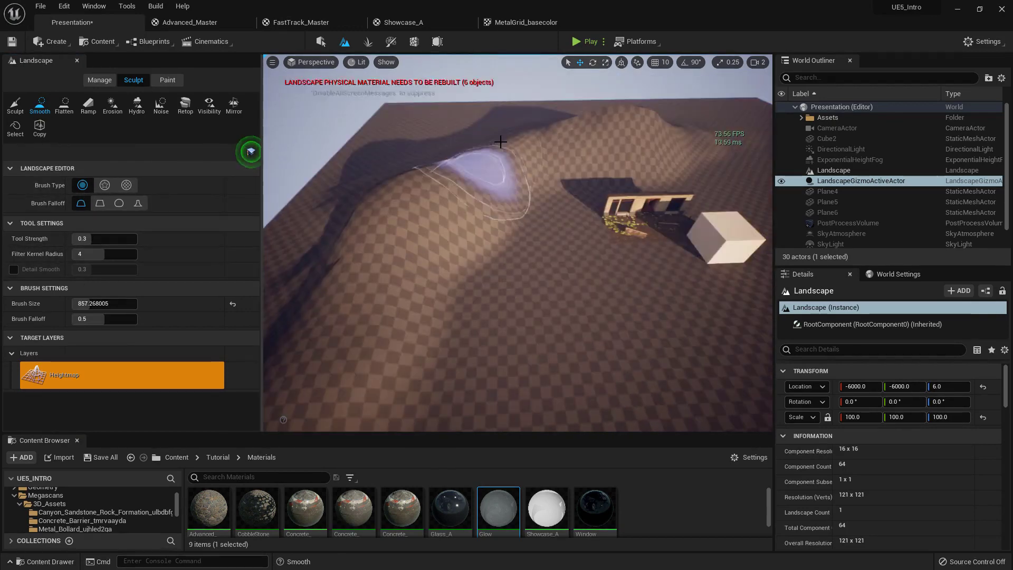
mouse_move(628, 122)
left_mouse_down()
mouse_move(670, 135)
mouse_move(604, 133)
left_mouse_up()
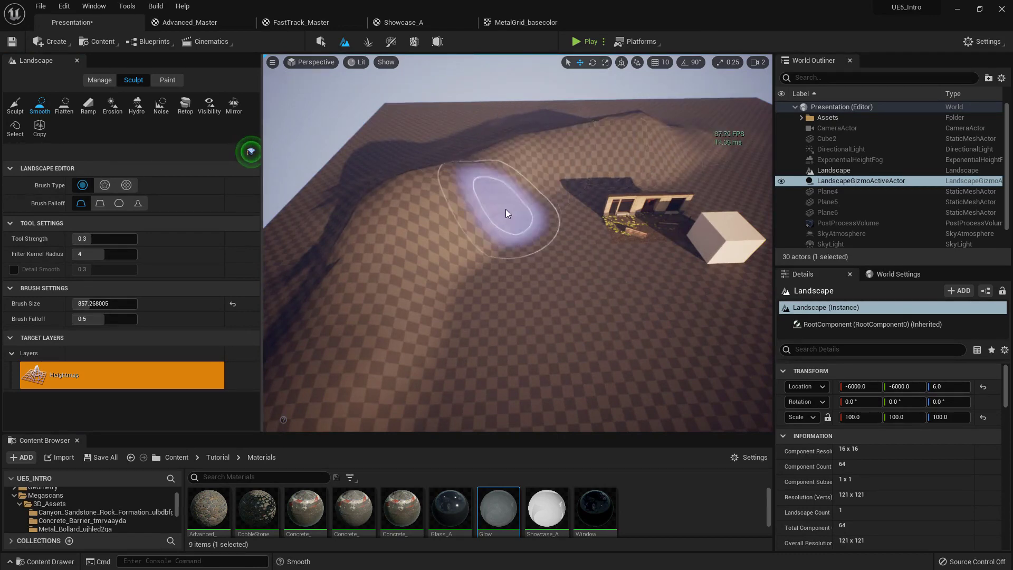
Flatten the near end of the ridge with the Flatten tool at strength 0.3.
left_click(64, 105)
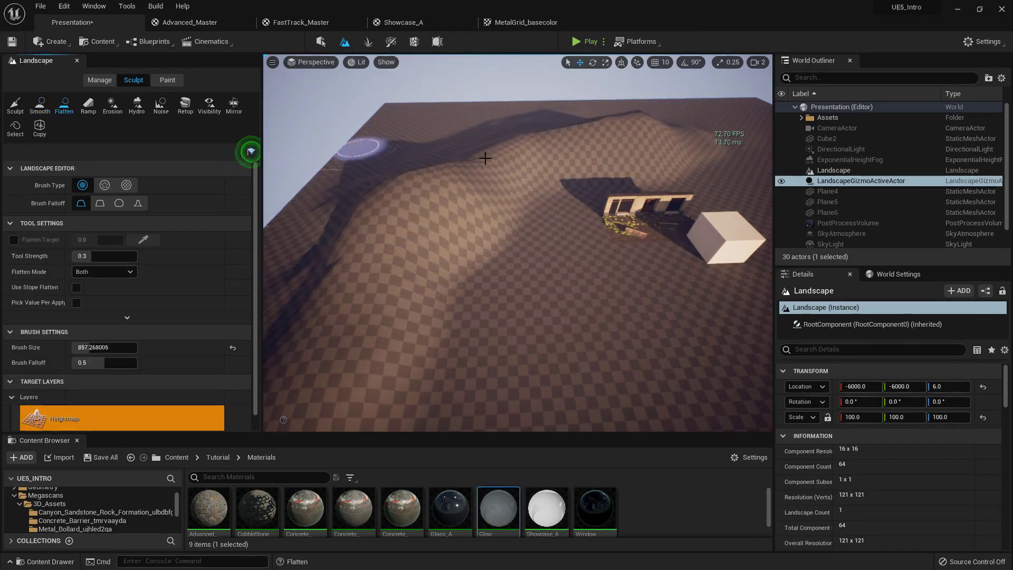
scroll(502, 163, "up", 5)
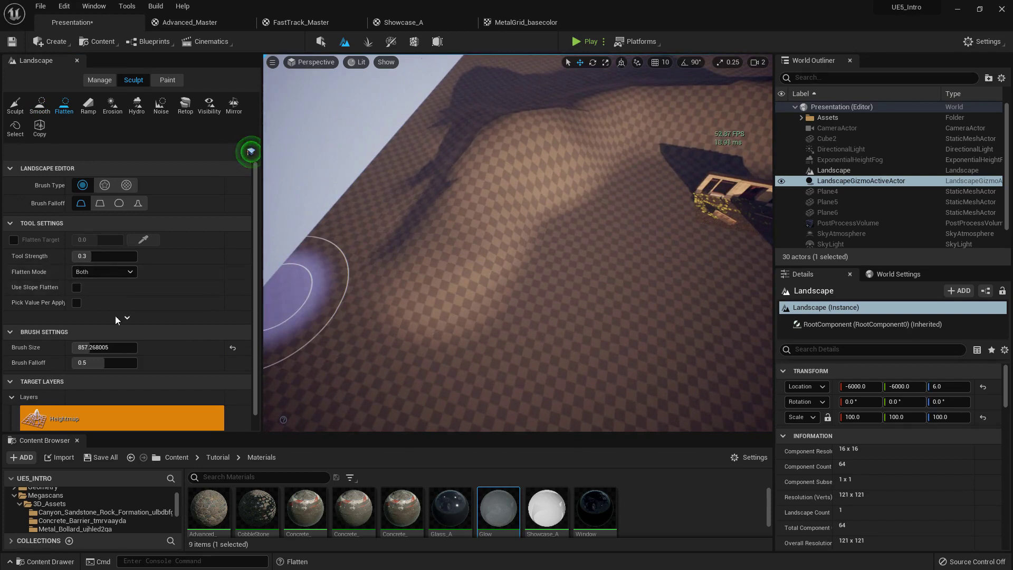
left_click_drag(531, 342, 496, 329)
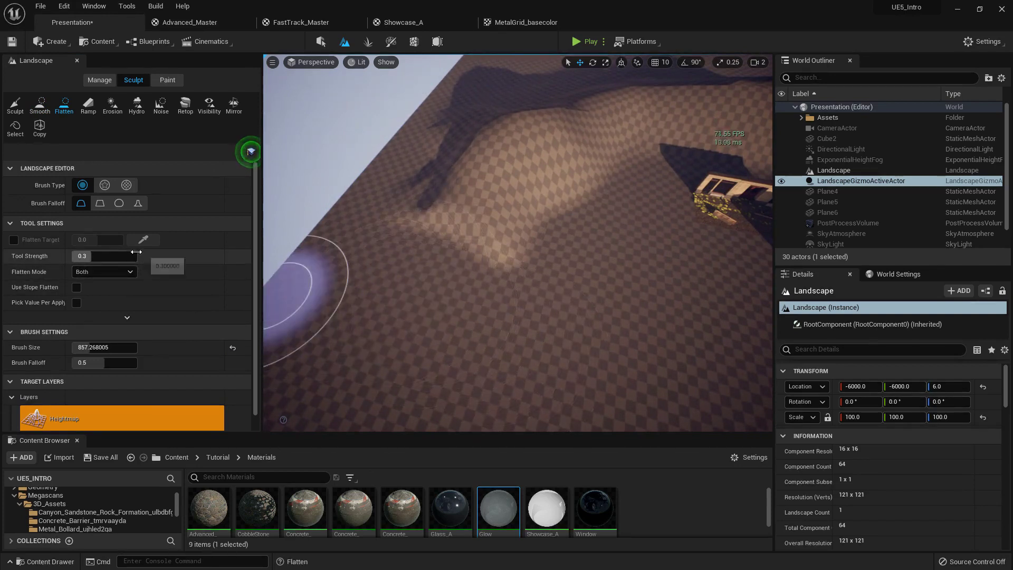
Enable a fixed flatten target and flatten the near end of the ridge into a tall plateau.
left_click(14, 240)
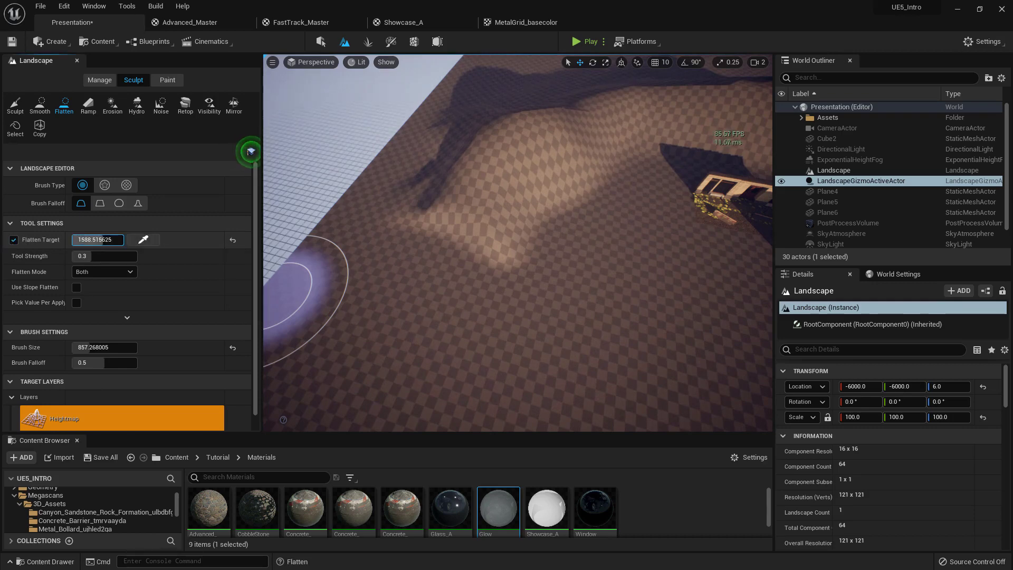
mouse_move(380, 280)
left_mouse_down()
mouse_move(552, 310)
mouse_move(516, 258)
mouse_move(482, 348)
left_mouse_up()
mouse_move(514, 316)
right_mouse_down()
mouse_move(533, 333)
mouse_move(475, 222)
right_mouse_up()
key("w")
key("s")
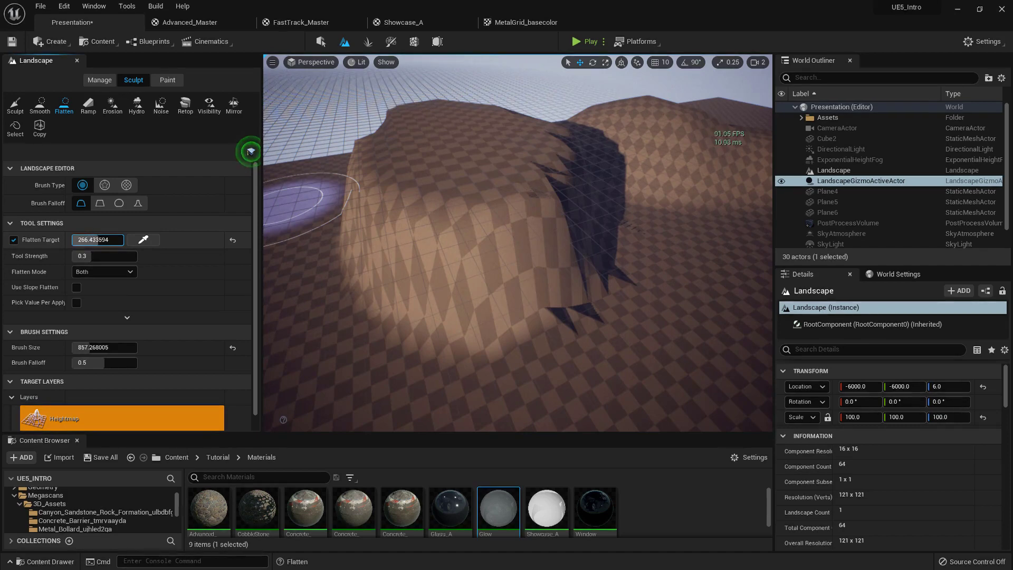
Flatten the tall plateau down to a flatten target of about 266.43.
mouse_move(343, 259)
left_mouse_down()
mouse_move(475, 199)
mouse_move(554, 187)
mouse_move(429, 244)
mouse_move(526, 233)
mouse_move(436, 165)
left_mouse_up()
mouse_move(458, 208)
left_mouse_down()
mouse_move(533, 235)
mouse_move(574, 227)
mouse_move(445, 288)
mouse_move(425, 246)
left_mouse_up()
right_click_drag(425, 245, 417, 269)
mouse_move(524, 225)
left_mouse_down()
mouse_move(580, 142)
mouse_move(490, 245)
mouse_move(458, 150)
left_mouse_up()
right_click_drag(500, 263, 588, 227)
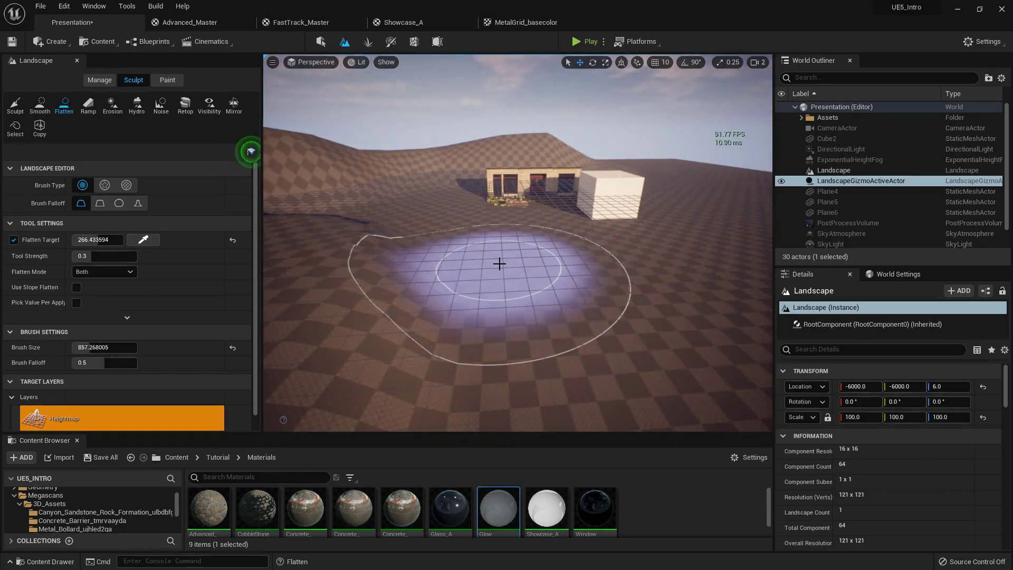
right_click_drag(486, 161, 412, 172)
mouse_move(557, 156)
right_mouse_down()
mouse_move(554, 185)
mouse_move(558, 155)
right_mouse_up()
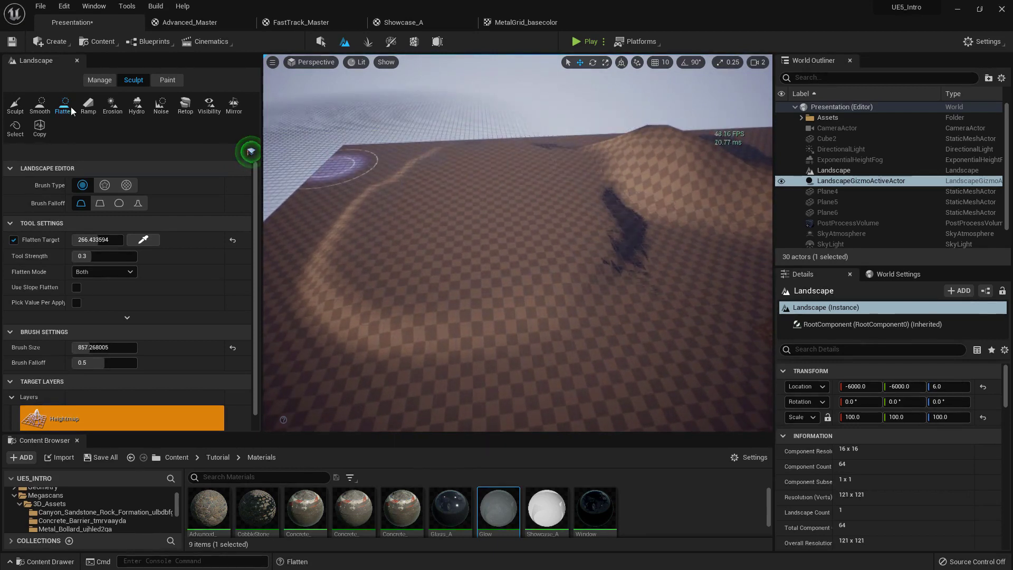
Smooth the rim of the flattened area and its transition to the neighbouring hill.
left_click(37, 110)
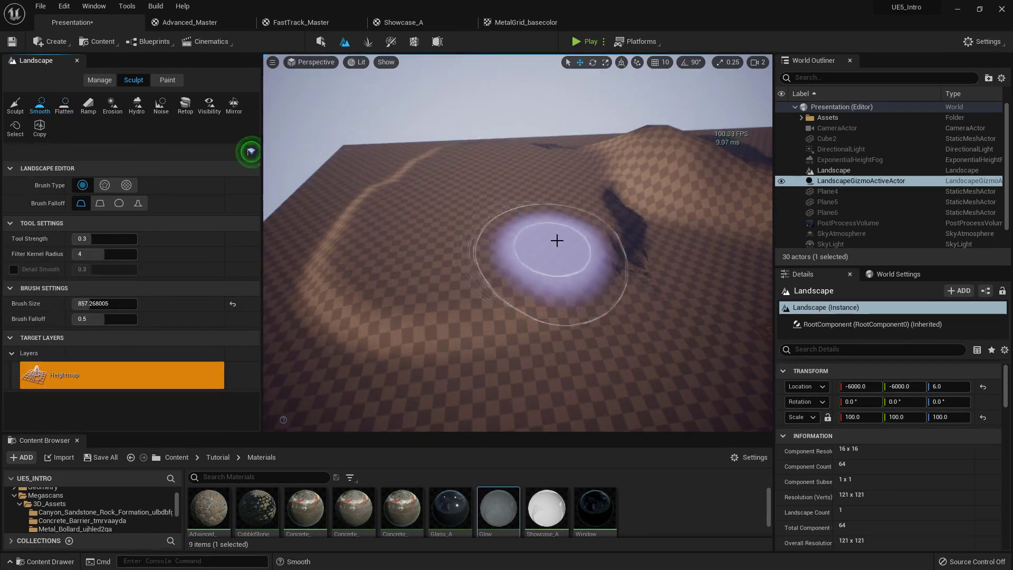
left_click_drag(559, 235, 576, 279)
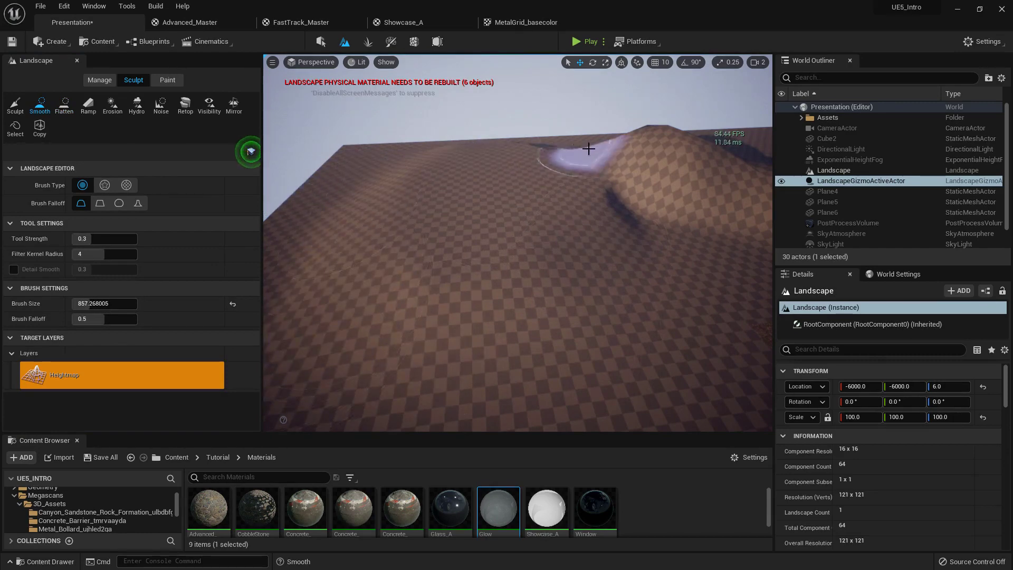
right_click_drag(502, 171, 565, 180)
right_click_drag(401, 158, 488, 177)
Place two ramp points on the flat ground beyond the storefront and add a ramp 2000 wide with 0.4 side falloff.
left_click(87, 108)
left_click_drag(472, 293, 487, 286)
scroll(526, 272, "up", 5)
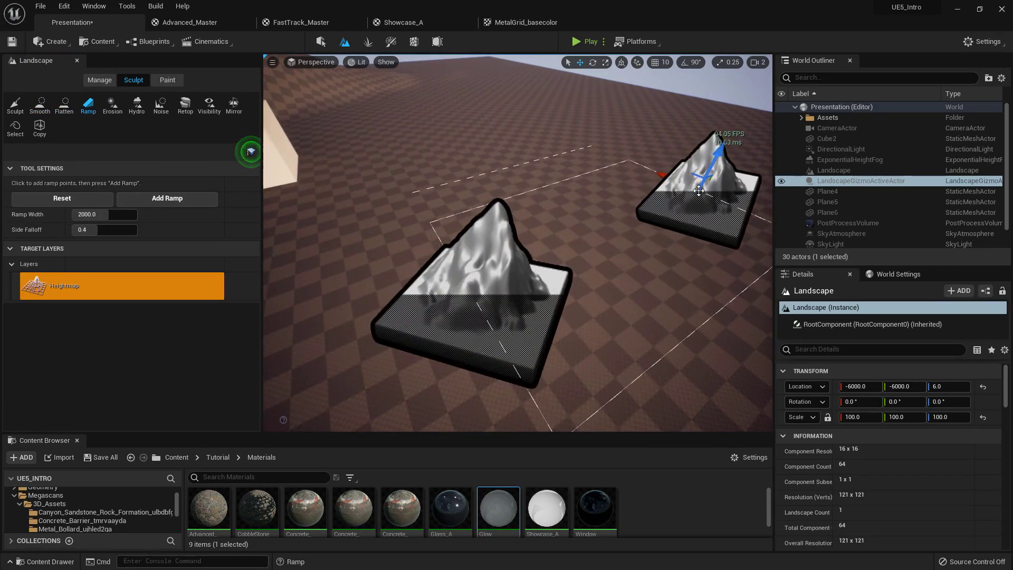
right_click_drag(570, 180, 622, 160)
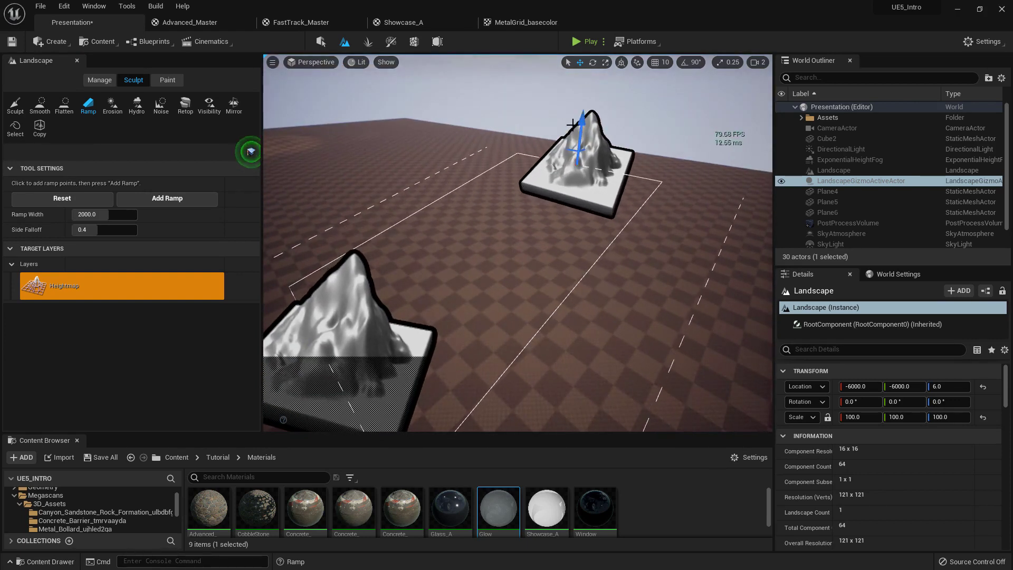
left_click(179, 200)
Add another ramp between the ramp points on the flat ground and check the resulting slope.
right_click_drag(401, 211, 364, 224)
mouse_move(251, 151)
right_mouse_down()
mouse_move(301, 171)
mouse_move(333, 148)
mouse_move(250, 152)
right_mouse_up()
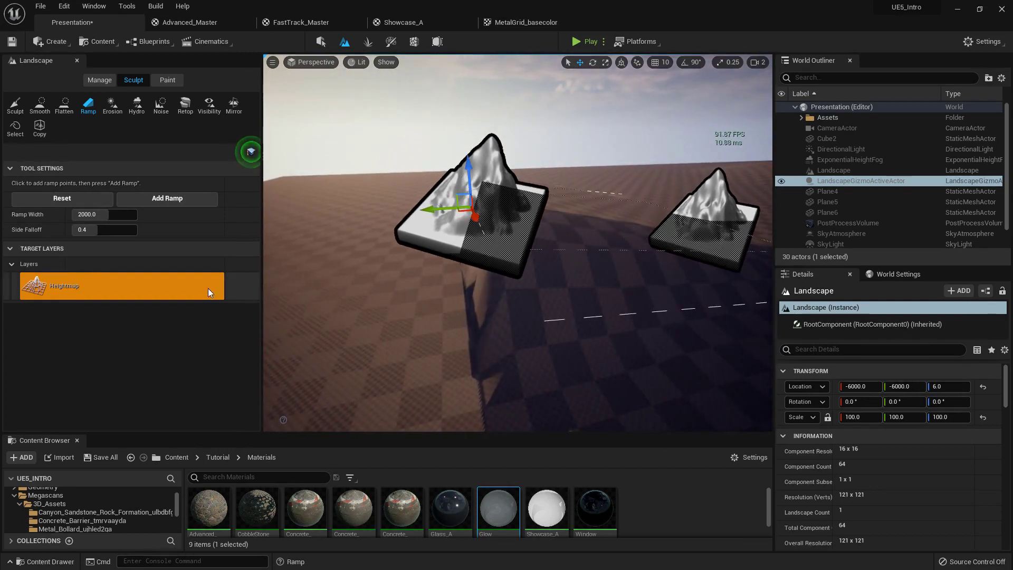
left_click(188, 198)
right_click_drag(338, 211, 364, 219)
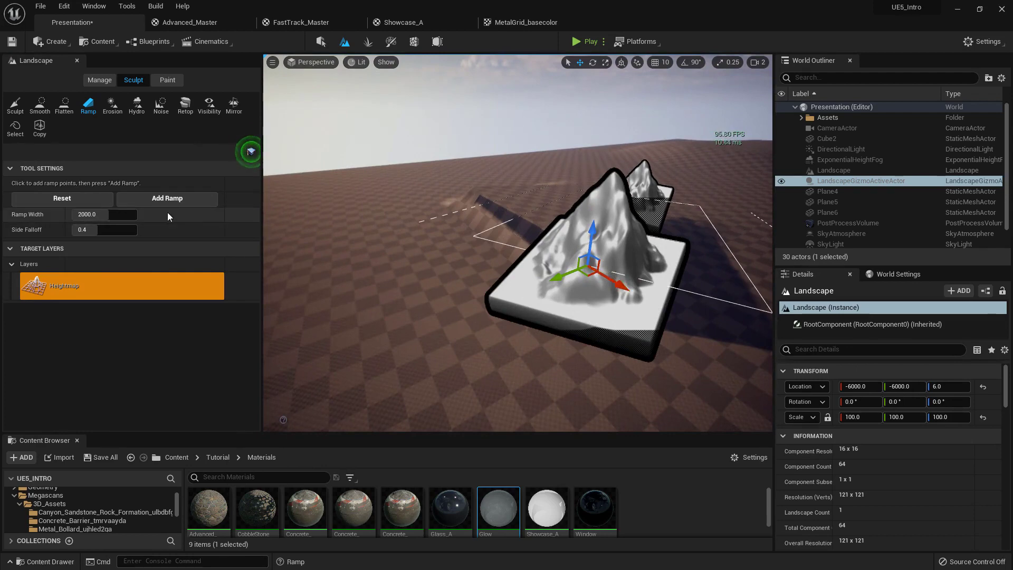
right_click_drag(368, 220, 368, 220)
right_click_drag(431, 224, 555, 241)
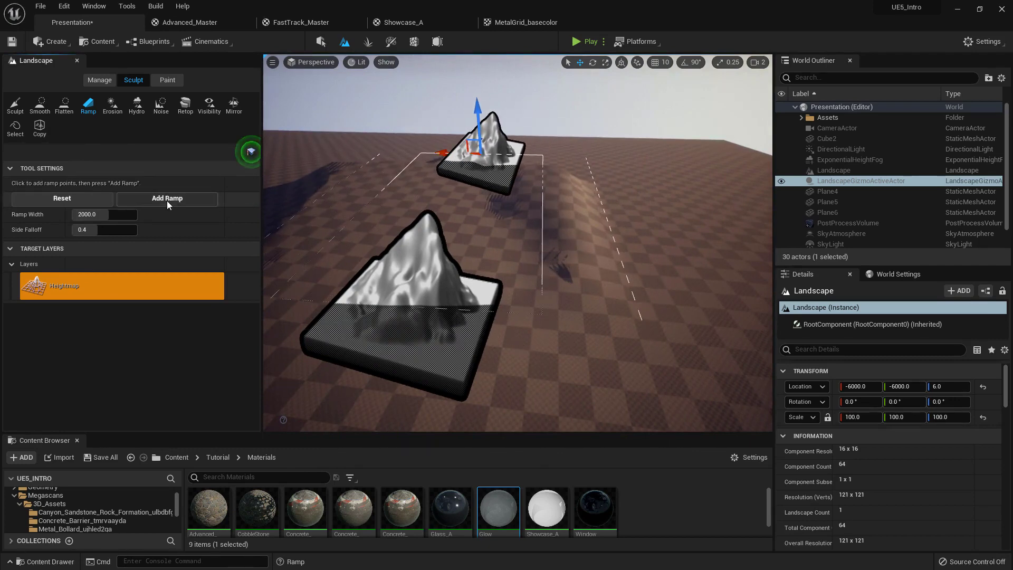
right_click_drag(563, 196, 513, 208)
Erode the ridge and hills around the storefront using the Erosion tool at strength 0.3.
left_click(111, 109)
mouse_move(435, 209)
left_mouse_down()
mouse_move(597, 175)
mouse_move(597, 193)
left_mouse_up()
right_click_drag(577, 199, 576, 200)
left_click_drag(581, 201, 751, 187)
mouse_move(619, 175)
right_mouse_down()
mouse_move(602, 195)
mouse_move(554, 211)
right_mouse_up()
key("s")
mouse_move(483, 238)
left_mouse_down()
mouse_move(450, 251)
mouse_move(451, 262)
left_mouse_up()
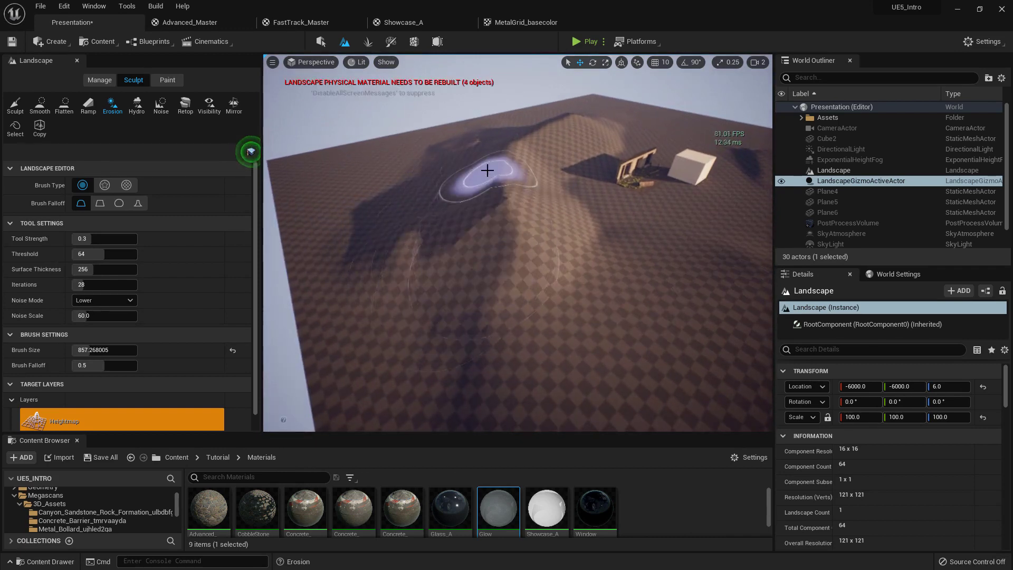
right_click_drag(491, 170, 486, 204)
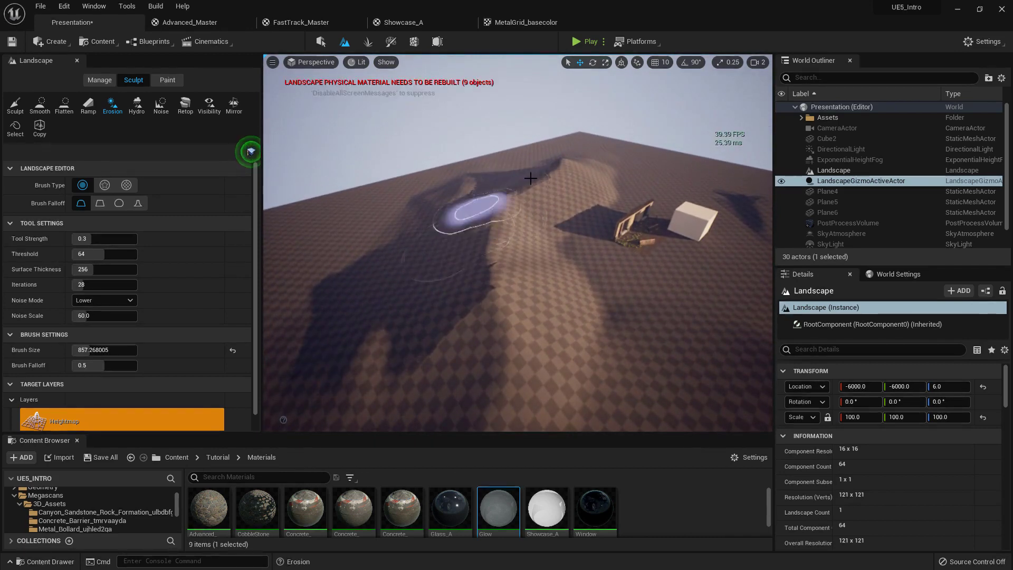
left_click_drag(445, 249, 455, 321)
Apply hydro erosion along the hillside facing the storefront.
right_click_drag(455, 322, 457, 304)
key("w")
key("s")
right_click_drag(636, 249, 670, 250)
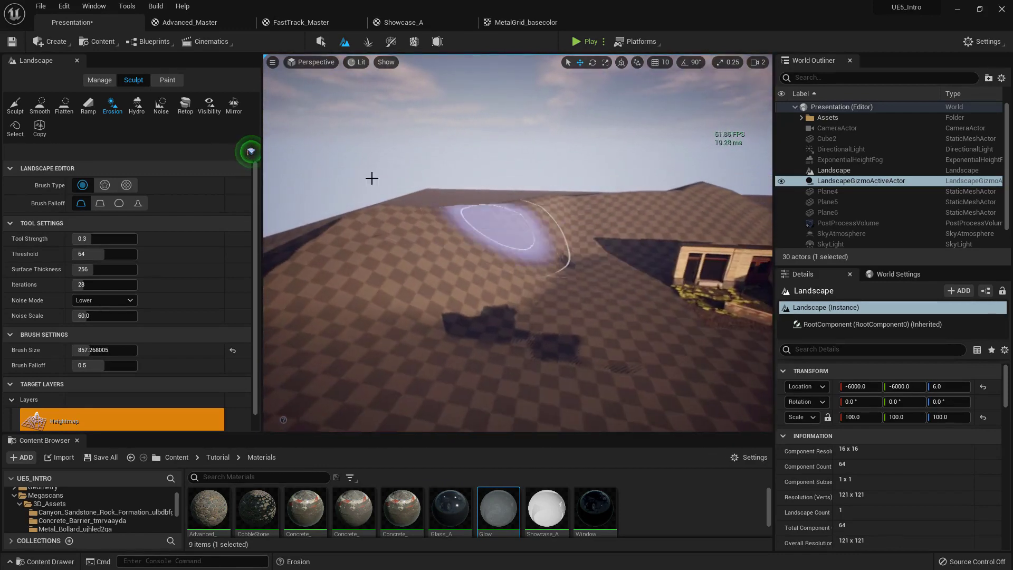
left_click(139, 111)
right_click_drag(422, 196, 483, 214)
left_click_drag(484, 214, 586, 208)
mouse_move(503, 211)
right_mouse_down()
mouse_move(499, 219)
mouse_move(530, 210)
right_mouse_up()
Raise the hillside beside the storefront with the Sculpt tool.
left_click(15, 105)
mouse_move(424, 268)
left_mouse_down()
mouse_move(475, 237)
mouse_move(384, 287)
mouse_move(464, 239)
mouse_move(559, 203)
mouse_move(567, 219)
mouse_move(501, 246)
left_mouse_up()
mouse_move(501, 245)
right_mouse_down()
mouse_move(475, 267)
mouse_move(470, 259)
right_mouse_up()
left_click_drag(501, 246, 307, 336)
Apply hydro erosion across the newly raised hill.
left_click(135, 107)
mouse_move(394, 253)
left_mouse_down()
mouse_move(432, 209)
mouse_move(428, 242)
mouse_move(629, 159)
mouse_move(647, 140)
mouse_move(576, 163)
mouse_move(562, 208)
left_mouse_up()
mouse_move(562, 209)
right_mouse_down()
mouse_move(591, 182)
mouse_move(596, 198)
mouse_move(642, 208)
right_mouse_up()
mouse_move(470, 251)
left_mouse_down()
mouse_move(523, 188)
mouse_move(573, 246)
left_mouse_up()
mouse_move(590, 260)
right_mouse_down()
mouse_move(612, 252)
mouse_move(587, 252)
right_mouse_up()
Roughen the hilltop with the Noise tool, using Both mode and a noise scale of 128.
left_click(157, 113)
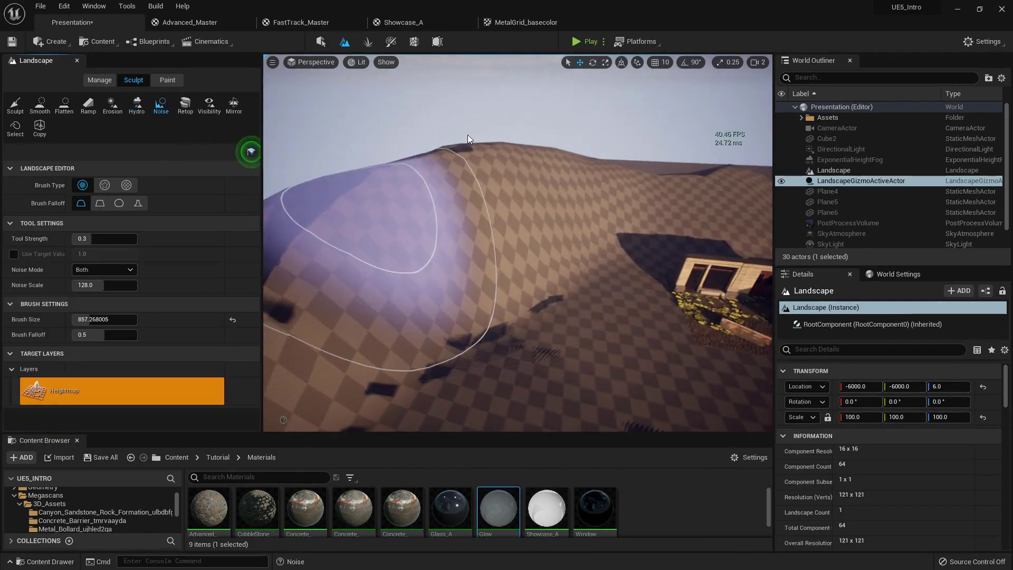
right_click_drag(430, 251, 429, 251)
mouse_move(592, 158)
left_mouse_down()
mouse_move(517, 183)
mouse_move(475, 215)
left_mouse_up()
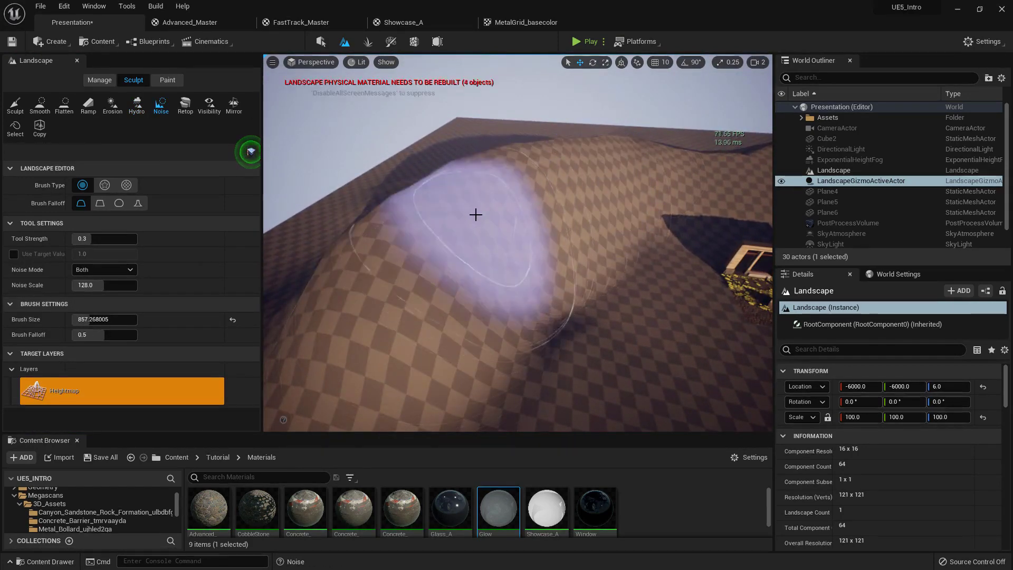
Retopologize the steep hill slopes with the Retop brush.
left_click(185, 107)
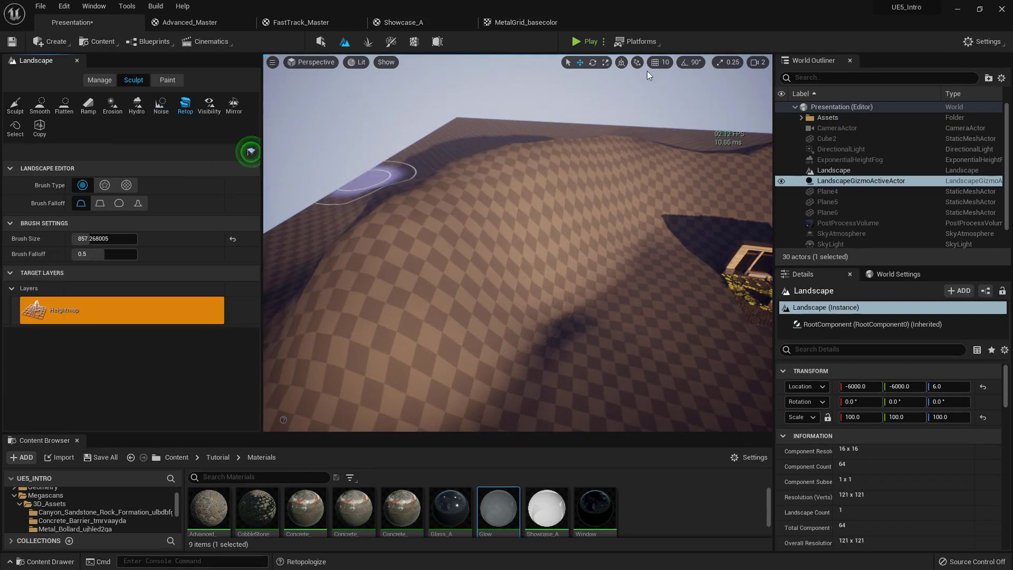
right_click_drag(491, 200, 499, 245)
mouse_move(475, 211)
left_mouse_down()
mouse_move(382, 294)
mouse_move(525, 208)
left_mouse_up()
mouse_move(525, 208)
right_mouse_down()
mouse_move(506, 264)
mouse_move(496, 238)
right_mouse_up()
mouse_move(496, 237)
left_mouse_down()
mouse_move(452, 230)
mouse_move(654, 185)
mouse_move(528, 206)
left_mouse_up()
mouse_move(527, 205)
right_mouse_down()
mouse_move(507, 227)
mouse_move(512, 216)
right_mouse_up()
left_click_drag(512, 216, 474, 199)
Display the viewport in Wireframe and examine the landscape mesh around the retopologized hill.
left_click(323, 63)
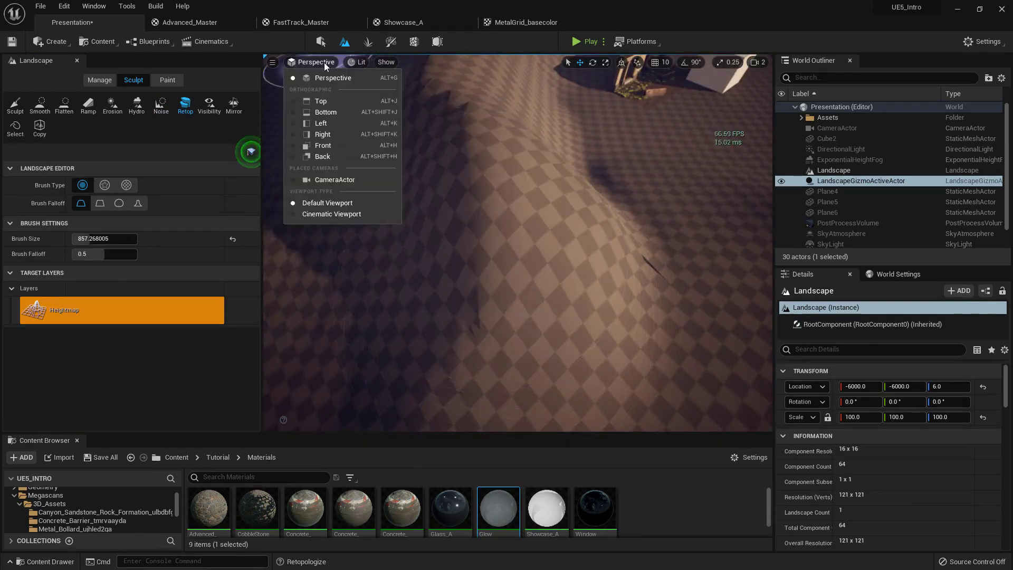
left_click(354, 62)
left_click(381, 115)
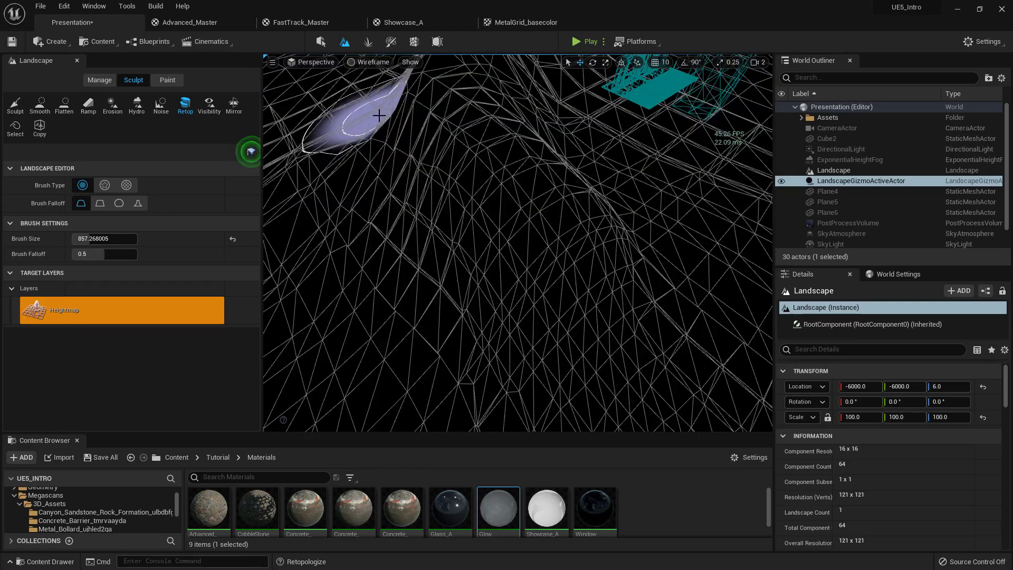
right_click_drag(380, 114, 320, 90)
key("w")
right_click_drag(472, 219, 457, 210)
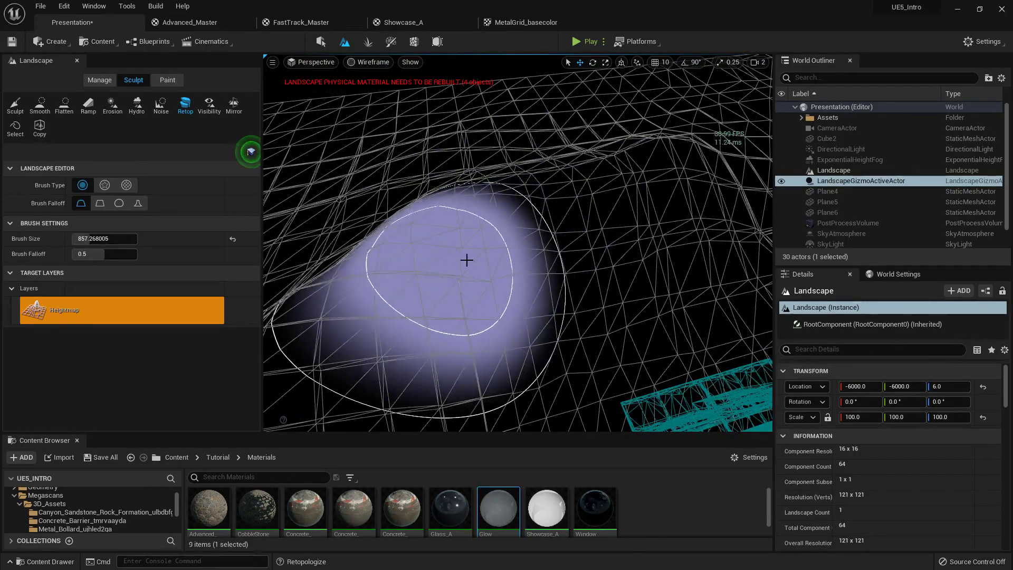
right_click_drag(549, 209, 596, 212)
right_click_drag(491, 201, 417, 241)
right_click_drag(528, 234, 449, 210)
right_click_drag(381, 243, 460, 239)
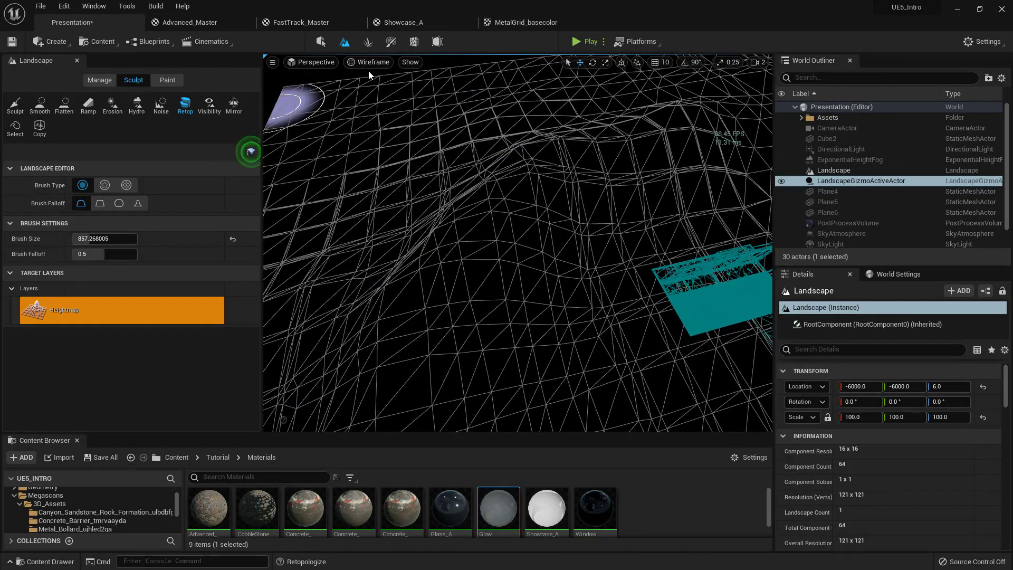
Return the viewport to Lit shading and look over the hills around the storefront.
left_click(383, 90)
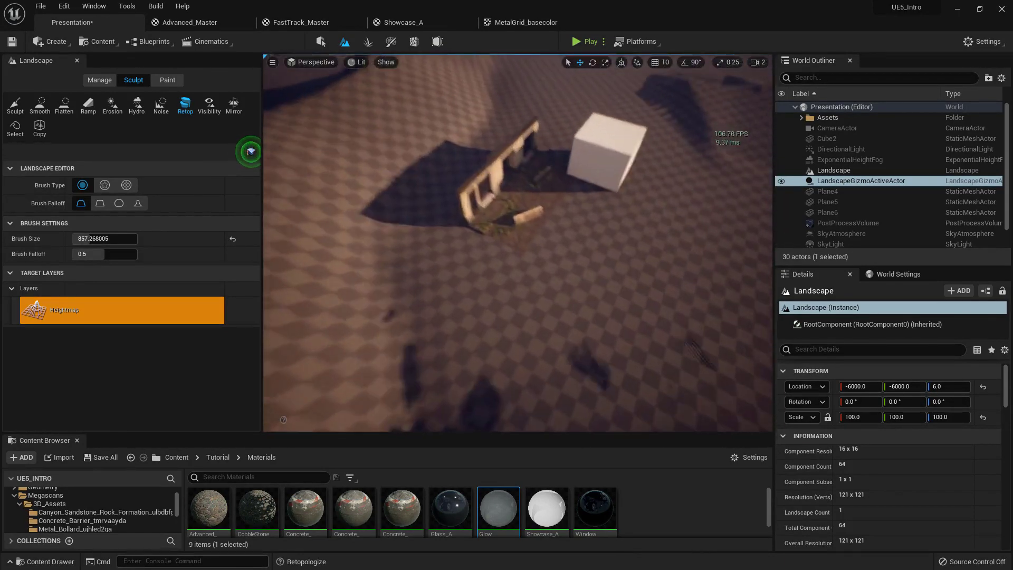
right_click_drag(420, 119, 400, 133)
right_click_drag(616, 205, 560, 203)
right_click_drag(301, 182, 264, 183)
Review the settings of the Visibility, Mirror, Select and Copy sculpting tools.
left_click(213, 111)
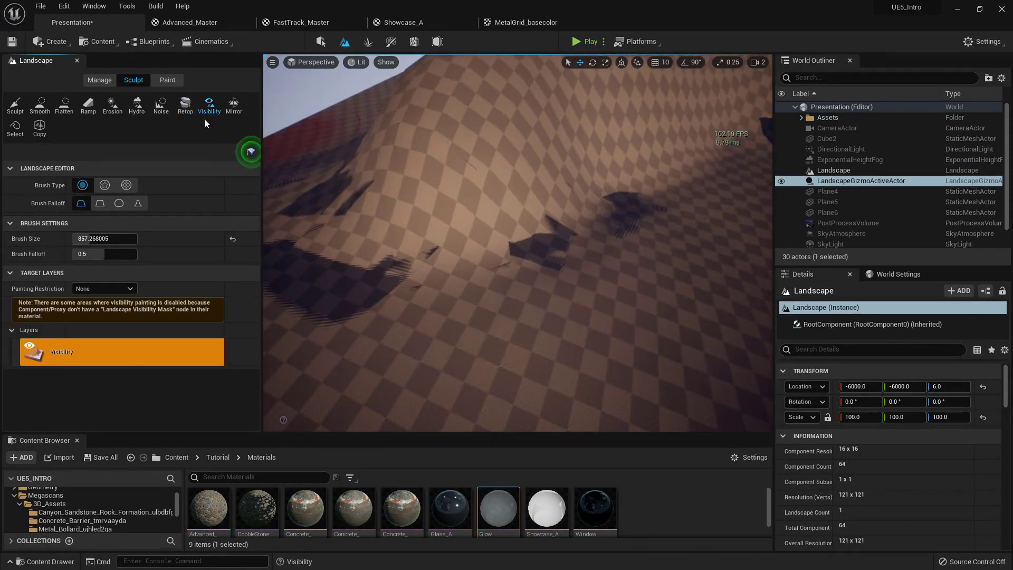
left_click(186, 106)
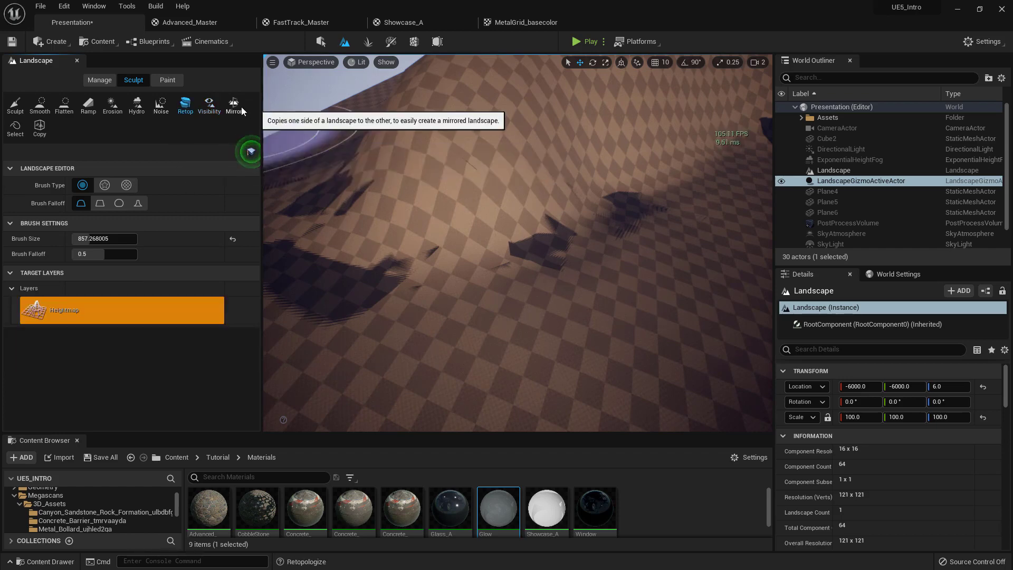
left_click(237, 104)
left_click(15, 128)
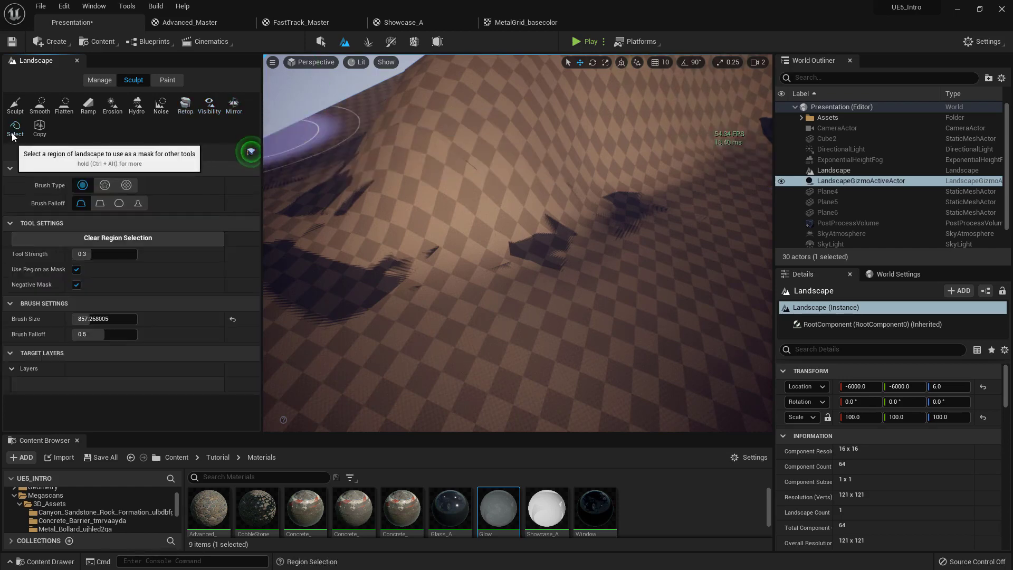
left_click(39, 130)
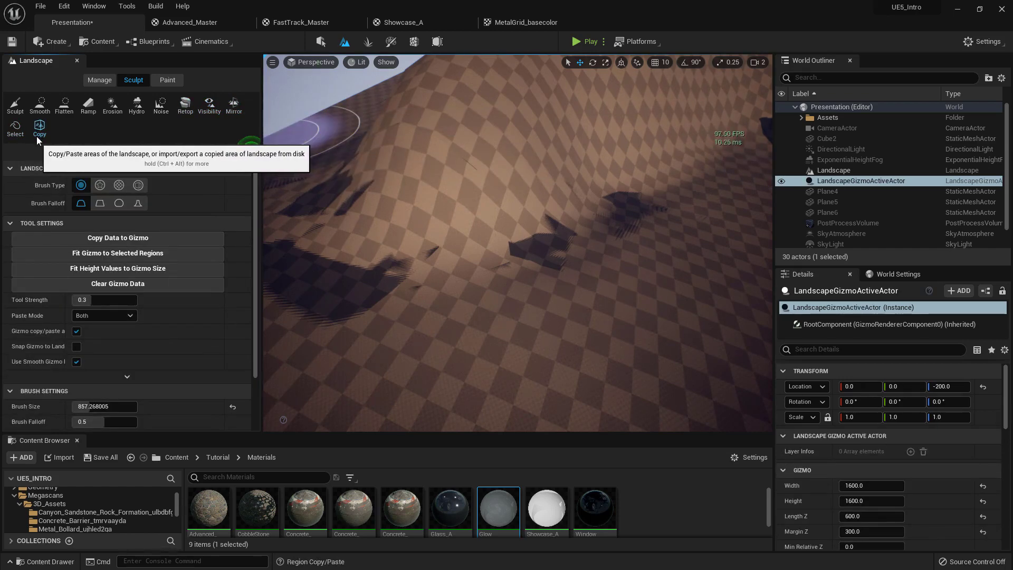
Try mirroring the landscape from -X to +X with the mirror point at about X 46.8, and undo it.
left_click(208, 104)
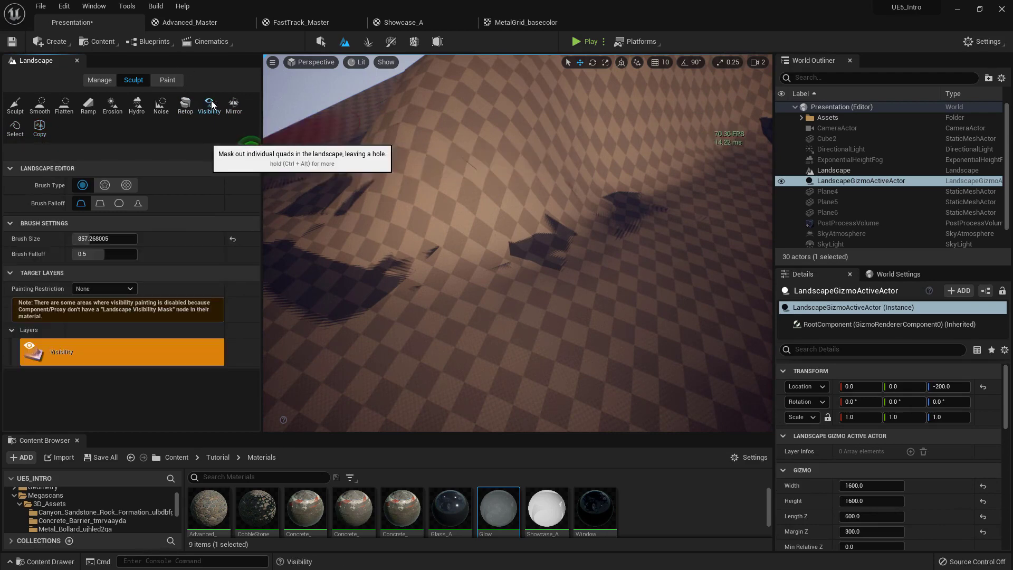
right_click_drag(424, 161, 441, 169)
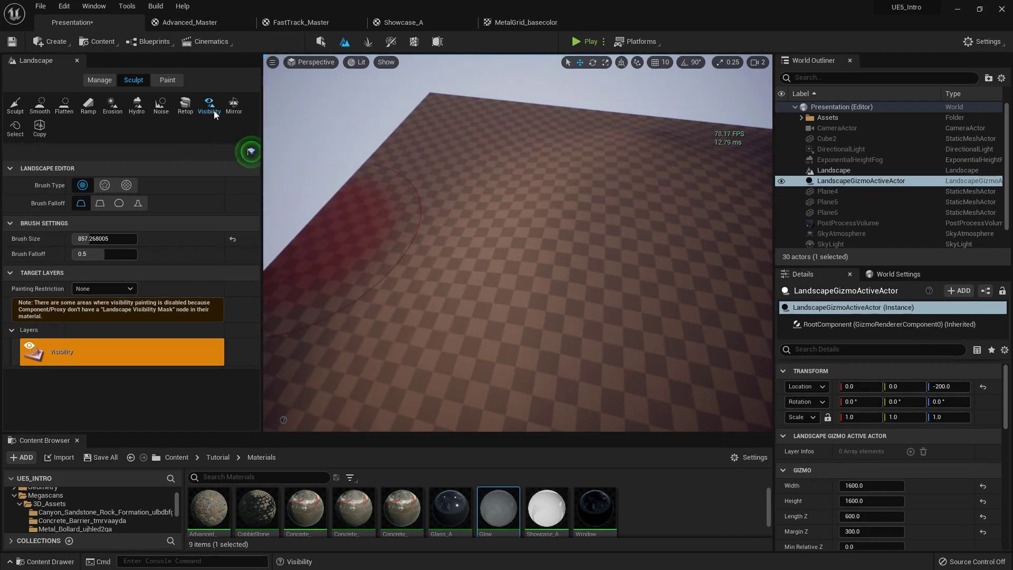
left_click(234, 106)
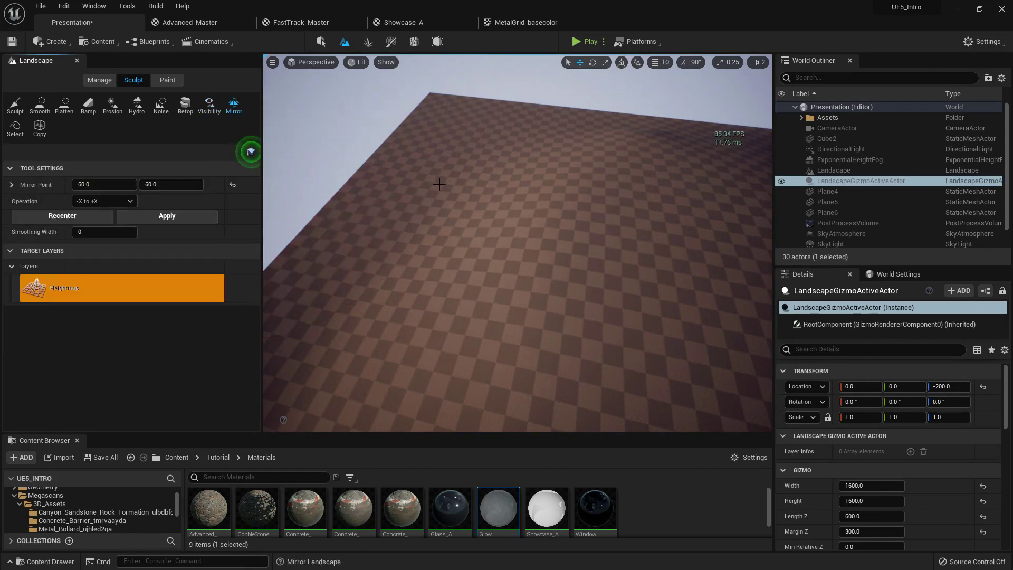
right_click_drag(442, 181, 543, 189)
left_click_drag(438, 200, 525, 218)
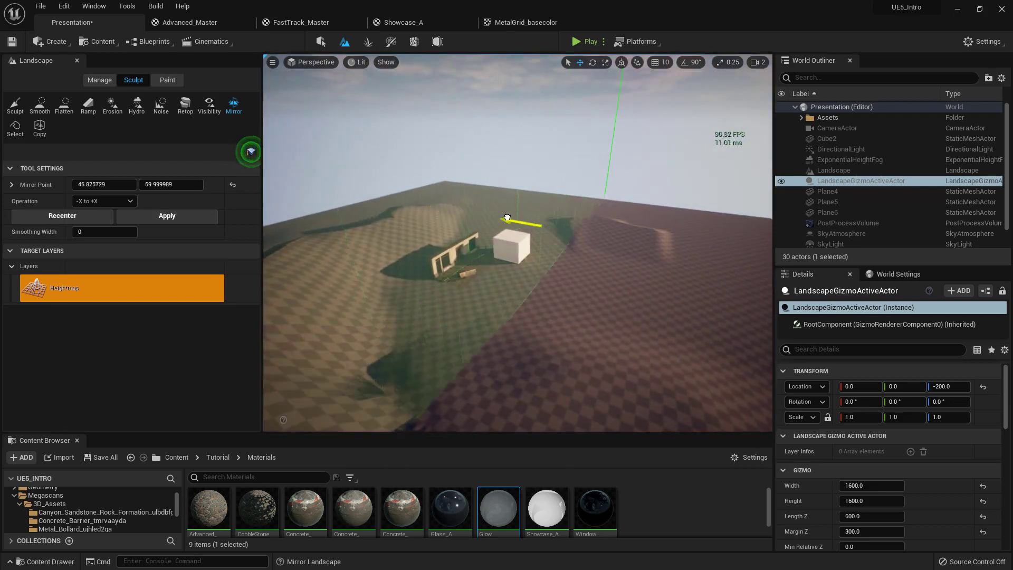
left_click(188, 220)
right_click_drag(583, 143, 582, 142)
key("ctrl+z")
Move the mirror plane to about X 76.1 and mirror the landscape across it from -X to +X.
left_click_drag(540, 157, 390, 152)
left_click(164, 217)
right_click_drag(475, 193, 475, 193)
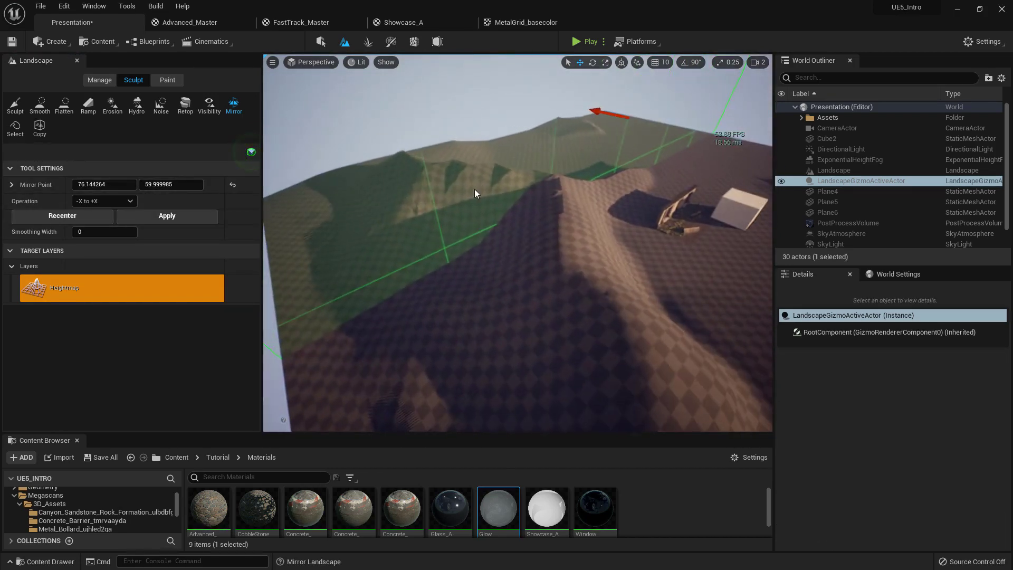
Paint a region selection over the hill beside the storefront with the Select tool.
left_click(14, 130)
right_click_drag(472, 202, 472, 202)
left_click_drag(466, 259, 477, 251)
left_click_drag(452, 341, 462, 195)
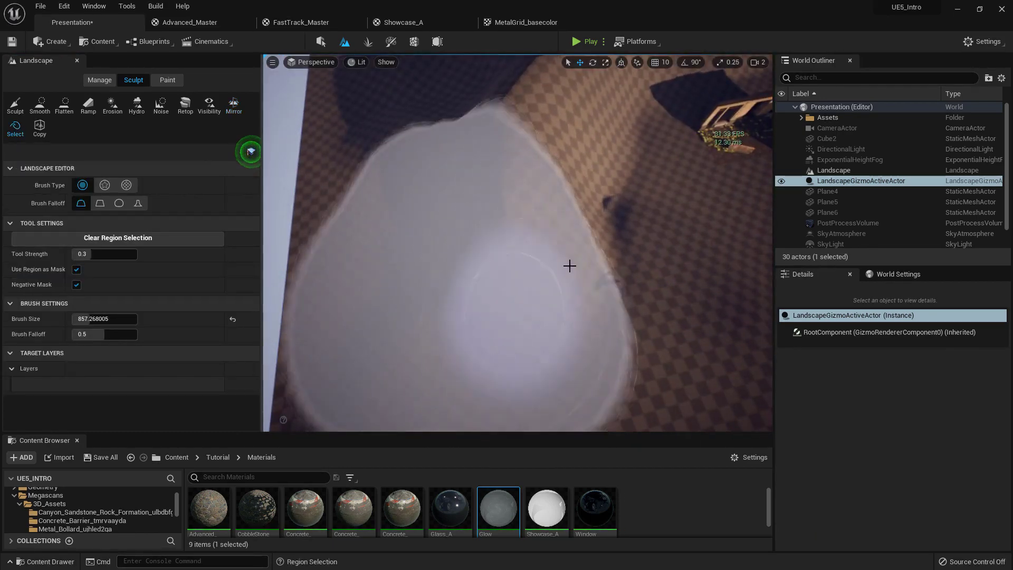
right_click_drag(603, 239, 596, 191)
With the Copy tool, move the landscape gizmo to about X -2460 and Z -296 near the white cube.
left_click(42, 130)
right_click_drag(491, 216, 448, 244)
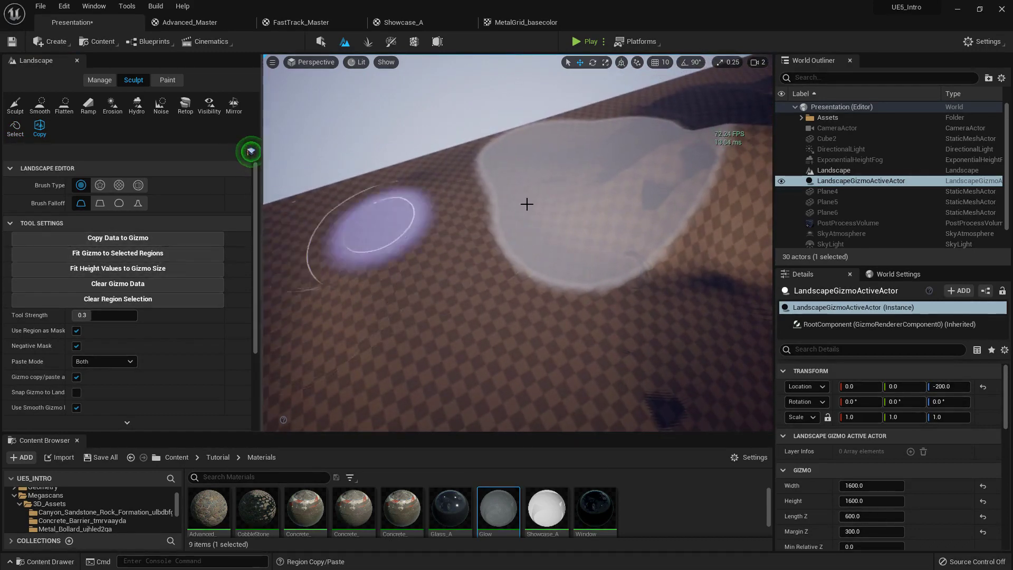
mouse_move(587, 191)
right_mouse_down()
mouse_move(670, 185)
mouse_move(588, 190)
right_mouse_up()
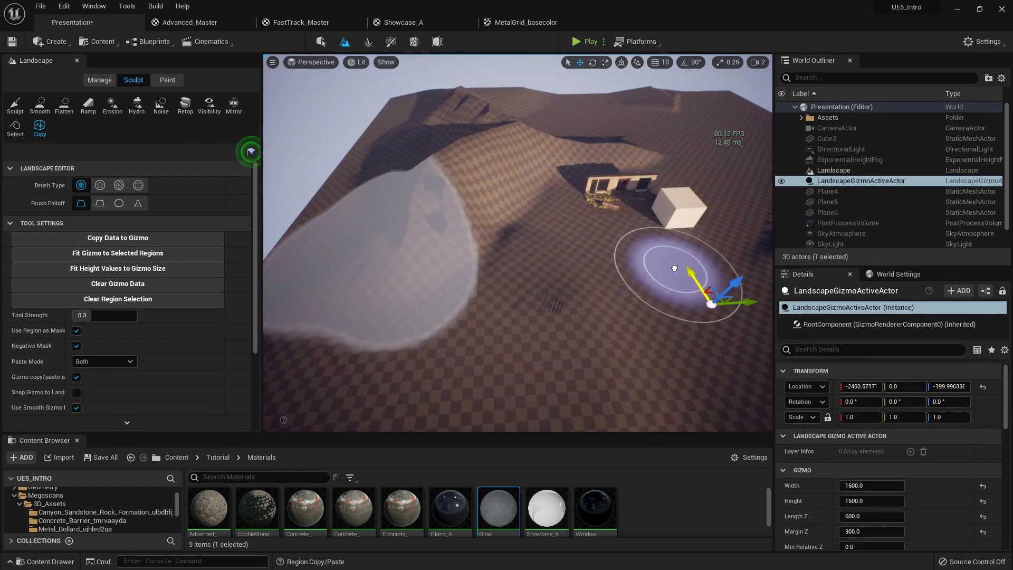
right_click_drag(674, 268, 663, 222)
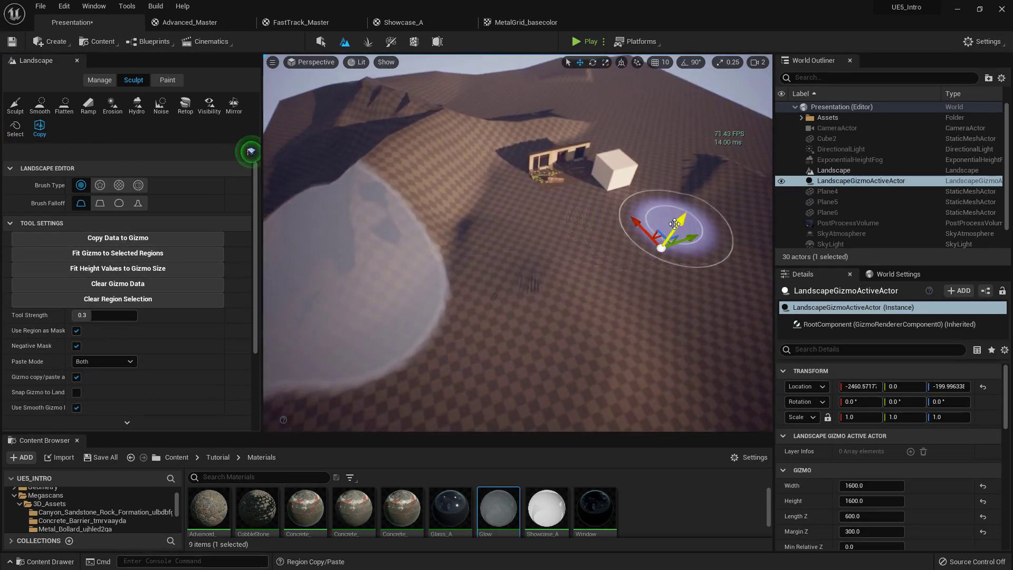
left_click_drag(674, 224, 644, 280)
left_click_drag(660, 236, 662, 233)
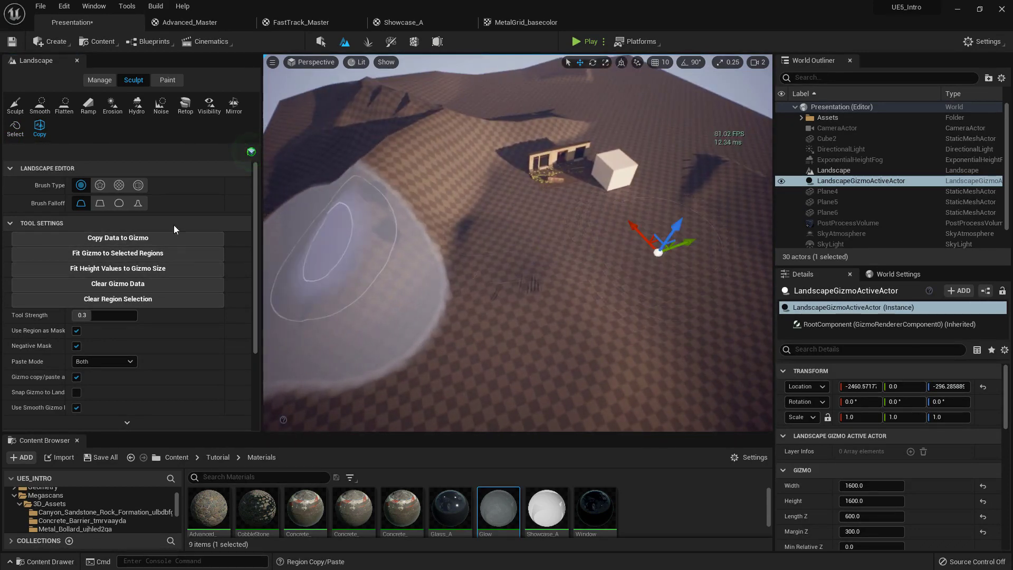
Fit the copy gizmo to the selected hill region and move it to about X -3233.
left_click(143, 257)
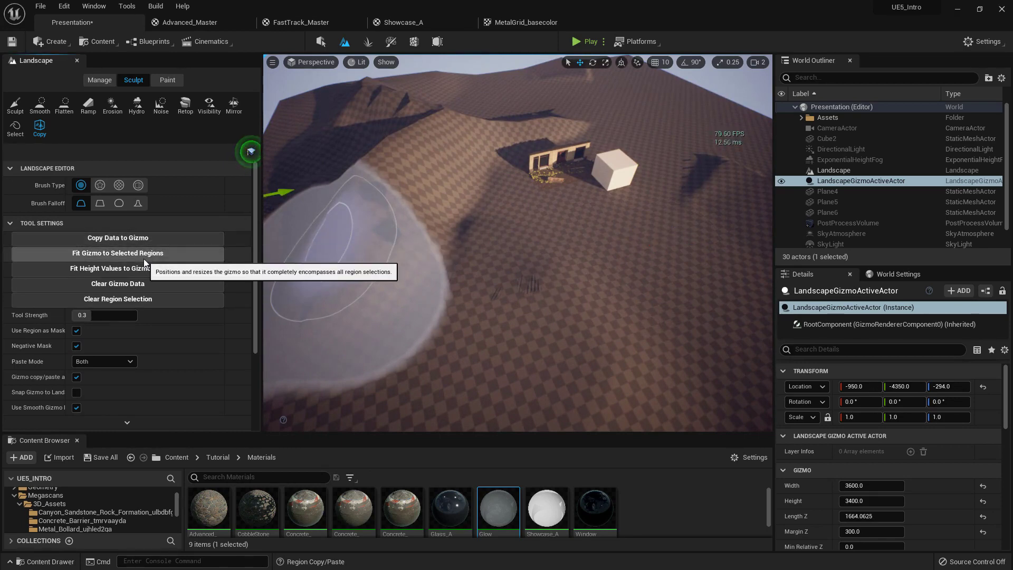
left_click_drag(400, 116, 338, 252)
right_click_drag(337, 251, 311, 237)
mouse_move(414, 210)
right_mouse_down()
mouse_move(501, 196)
mouse_move(549, 203)
mouse_move(562, 193)
mouse_move(554, 204)
right_mouse_up()
right_click_drag(444, 278, 351, 248)
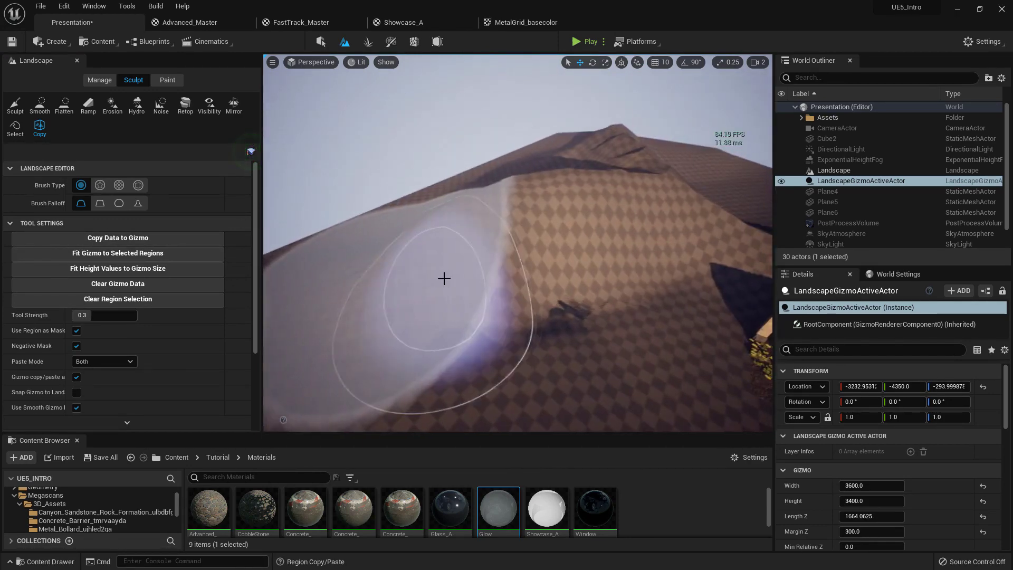
Clear the landscape region selection and return to the Sculpt tool.
left_click(21, 132)
mouse_move(390, 195)
right_mouse_down()
mouse_move(422, 203)
mouse_move(412, 185)
right_mouse_up()
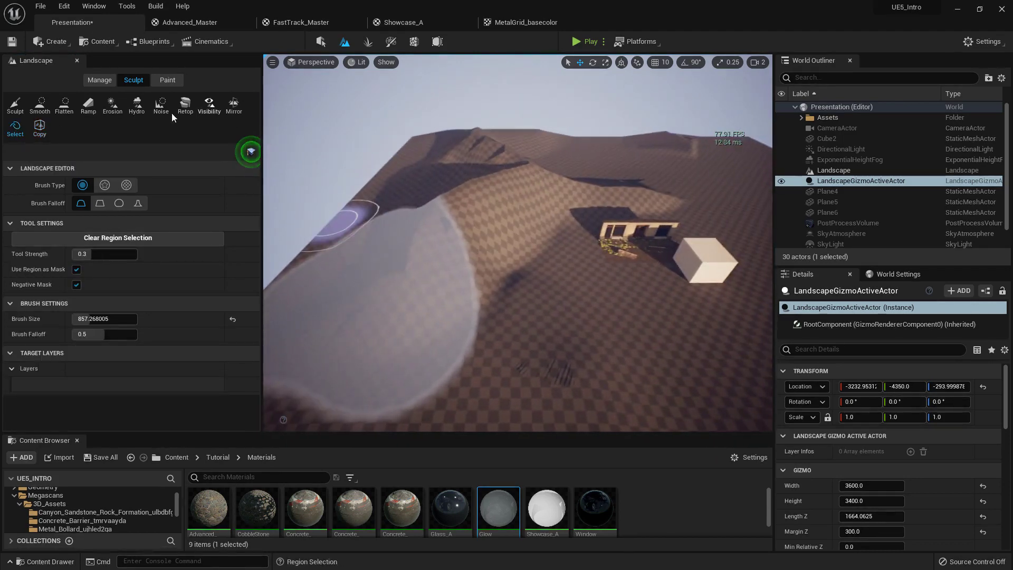
left_click(141, 240)
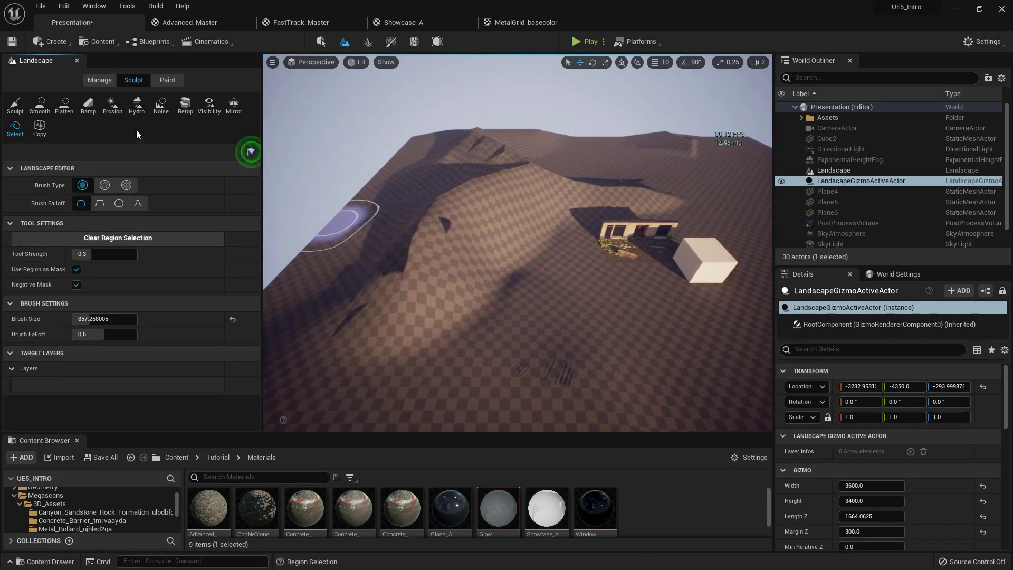
right_click_drag(550, 158, 479, 169)
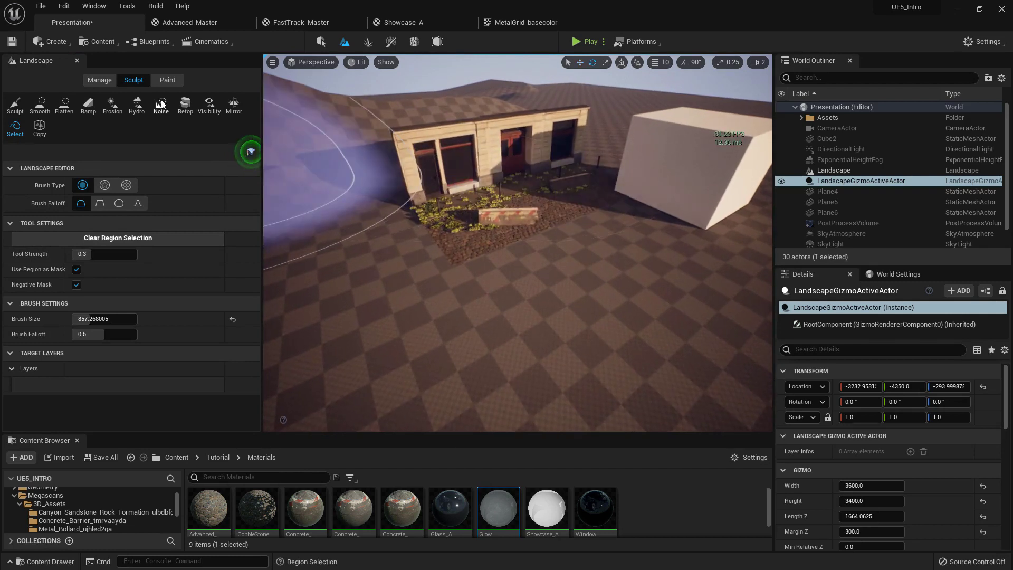
left_click(27, 112)
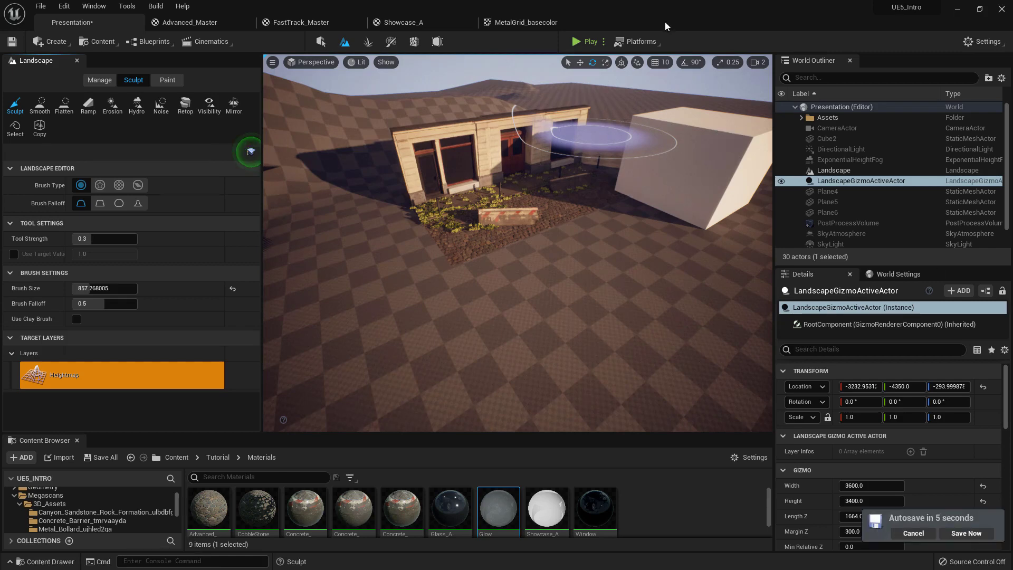
mouse_move(591, 136)
right_mouse_down()
mouse_move(533, 150)
mouse_move(507, 127)
mouse_move(417, 100)
mouse_move(600, 121)
right_mouse_up()
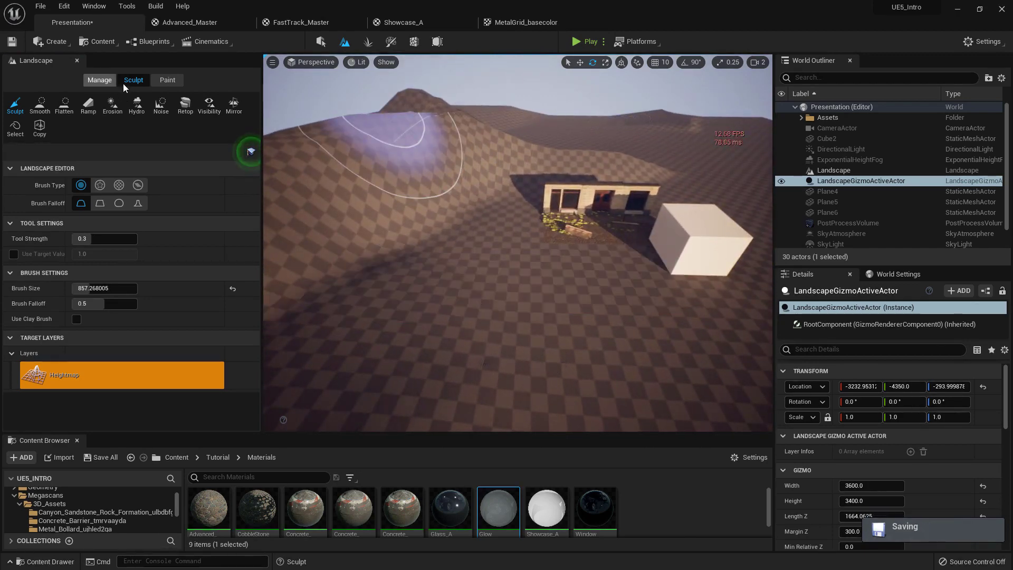
mouse_move(522, 129)
right_mouse_down()
mouse_move(549, 159)
mouse_move(522, 142)
right_mouse_up()
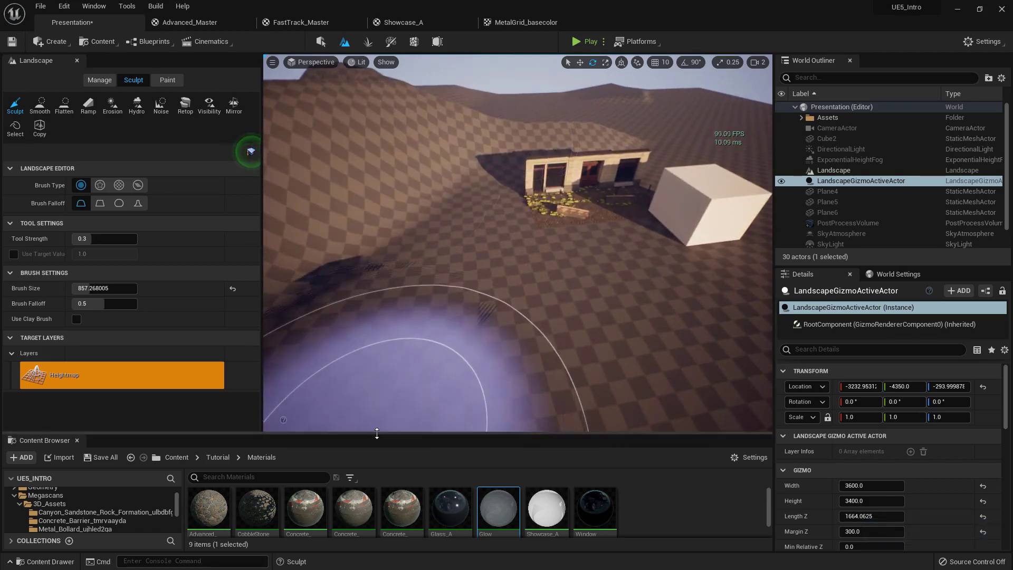
Enlarge the Content Browser and try to apply the CobbleStone material directly onto the landscape in the viewport.
left_click_drag(377, 433, 377, 385)
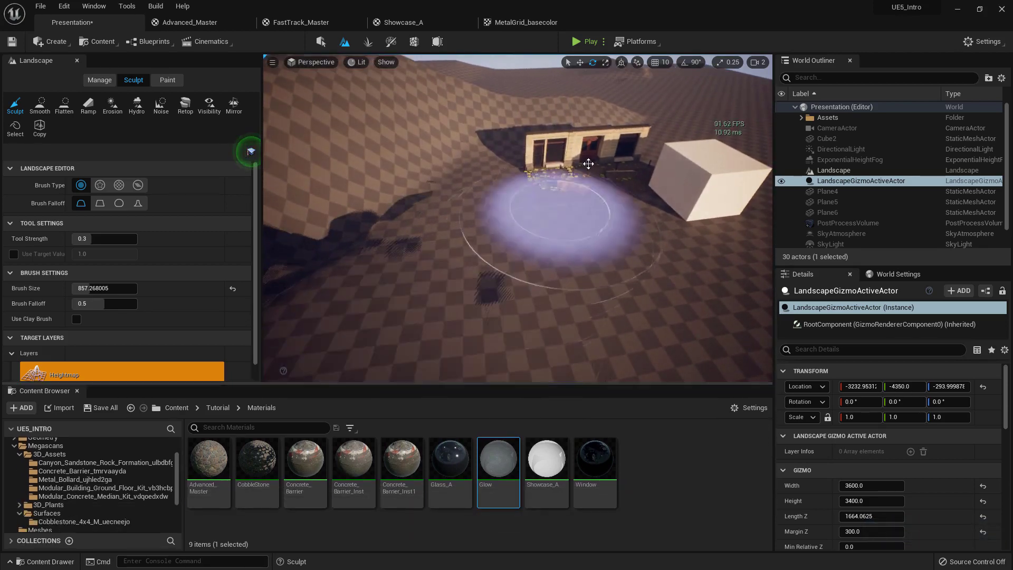
right_click_drag(514, 200, 496, 216)
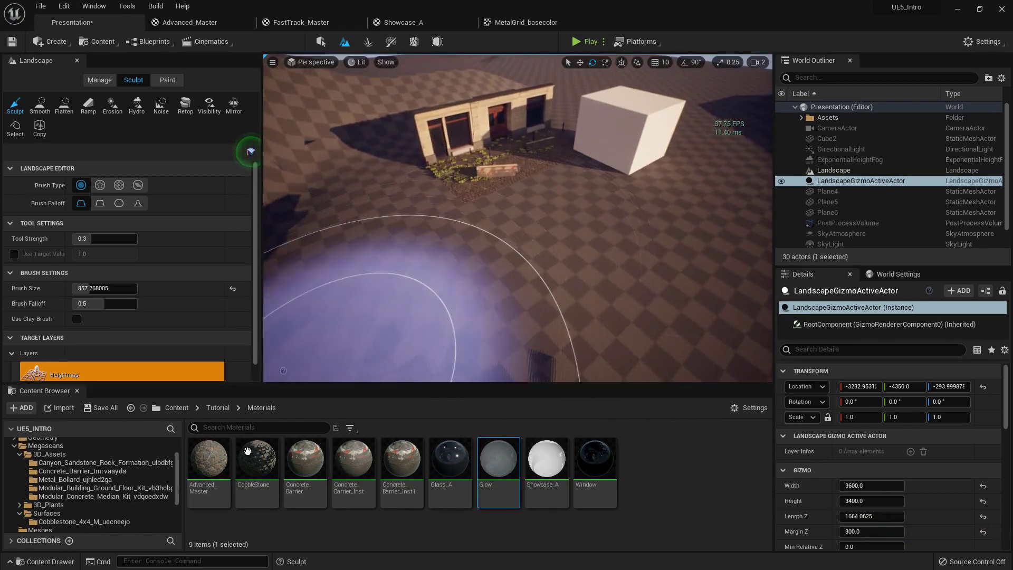
mouse_move(257, 463)
left_mouse_down()
mouse_move(480, 264)
mouse_move(584, 214)
left_mouse_up()
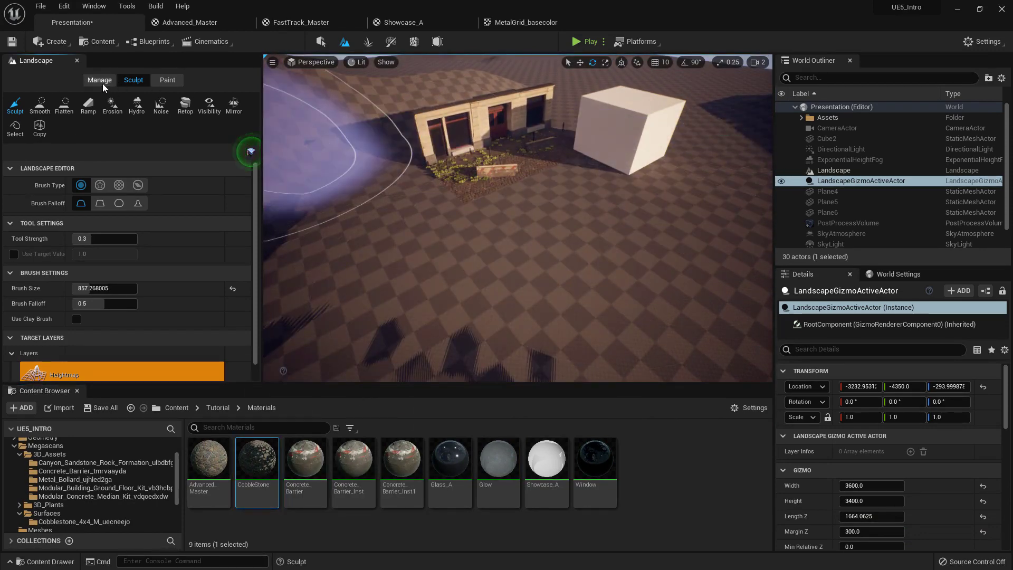
Leave Landscape mode by way of its Manage tools and return to normal object selection.
left_click(103, 84)
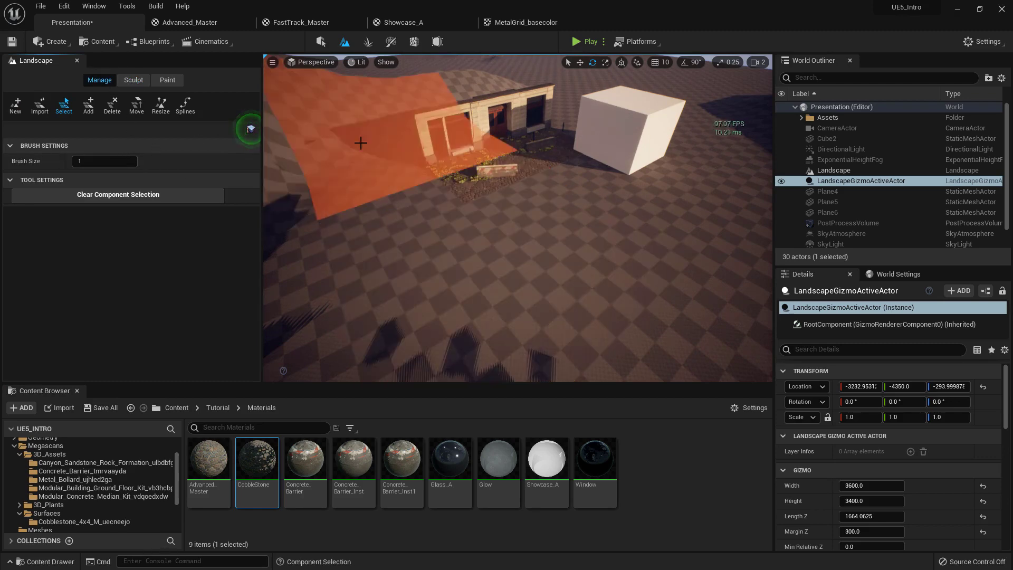
key("s")
right_click_drag(398, 149, 395, 119)
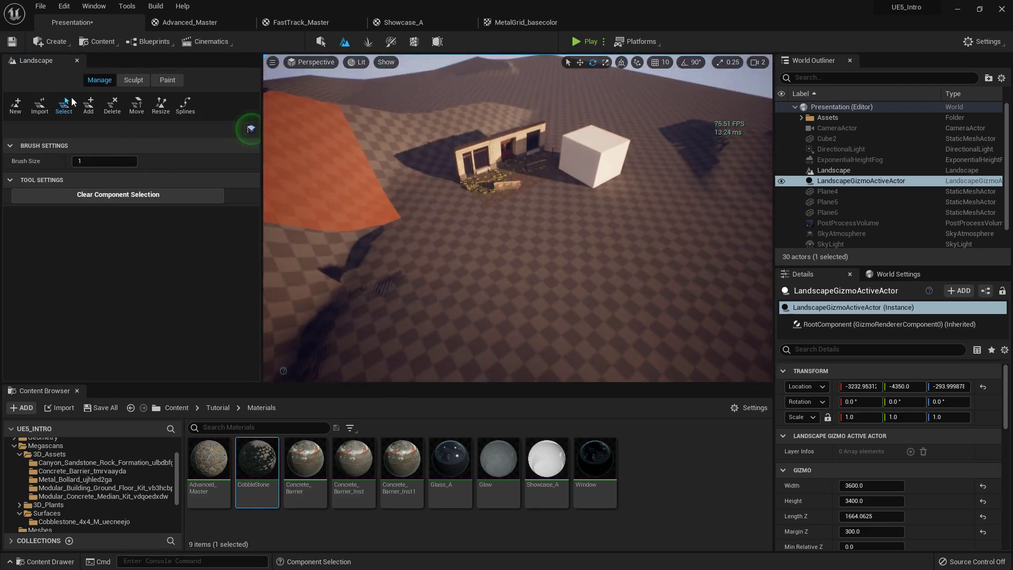
left_click(78, 59)
key("w")
mouse_move(412, 143)
right_mouse_down()
mouse_move(425, 161)
mouse_move(415, 147)
right_mouse_up()
Select the Landscape actor and assign CobbleStone as its Landscape Material.
left_click(834, 170)
scroll(877, 408, "down", 10)
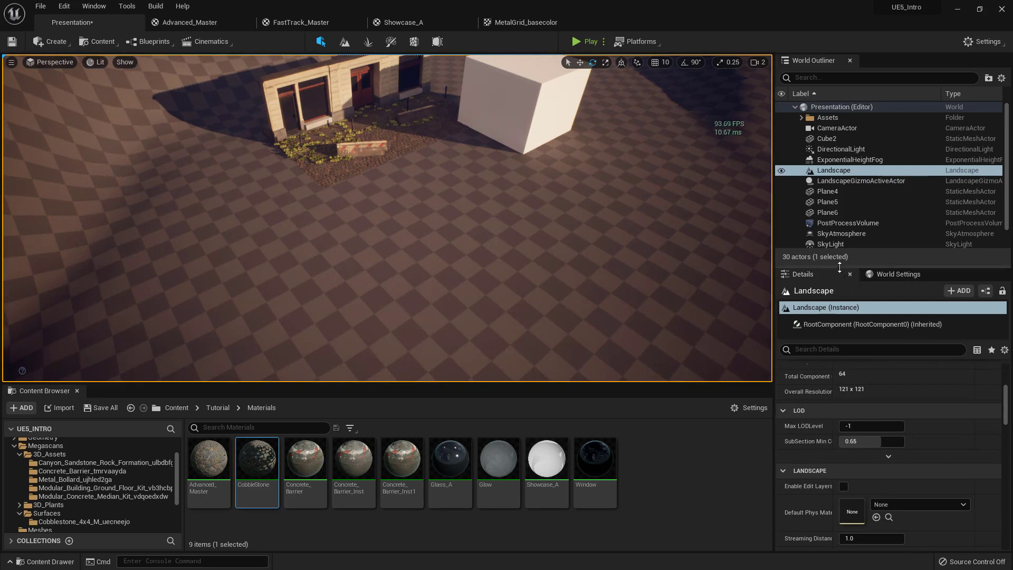
left_click_drag(840, 267, 841, 203)
scroll(843, 337, "down", 4)
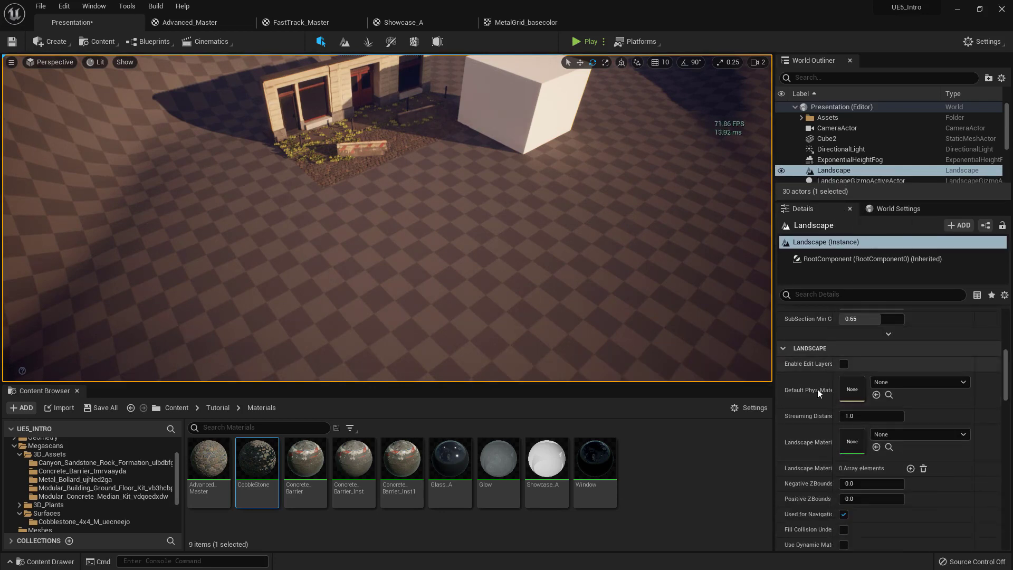
left_click_drag(257, 462, 858, 442)
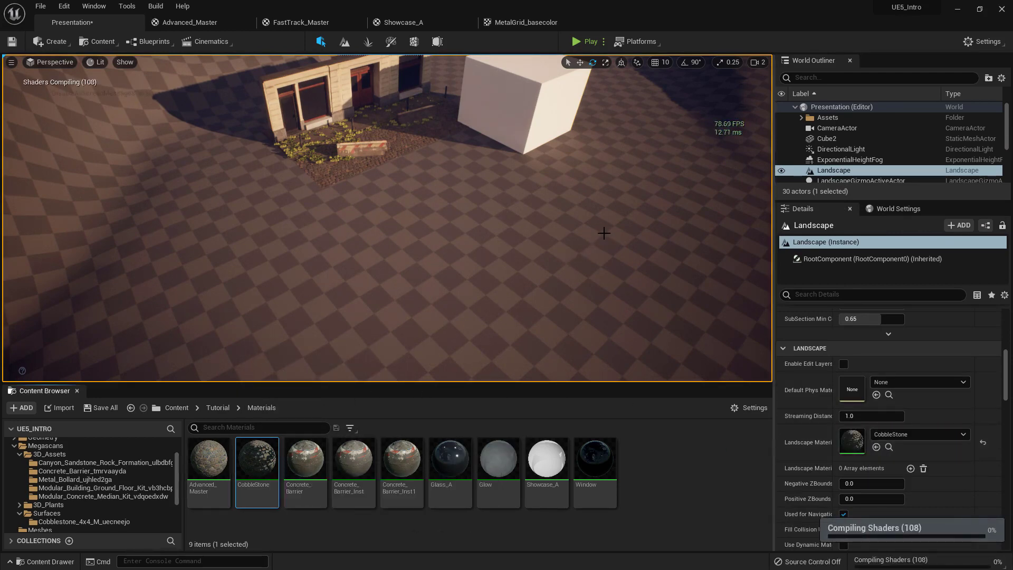
right_click_drag(604, 232, 577, 138)
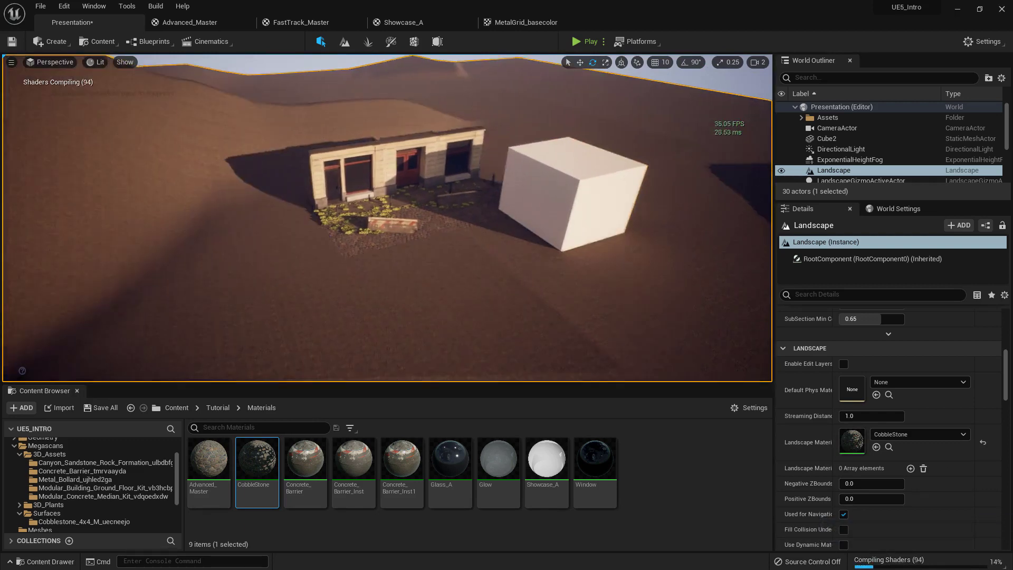
key("w")
right_click_drag(577, 232, 564, 271)
key("s")
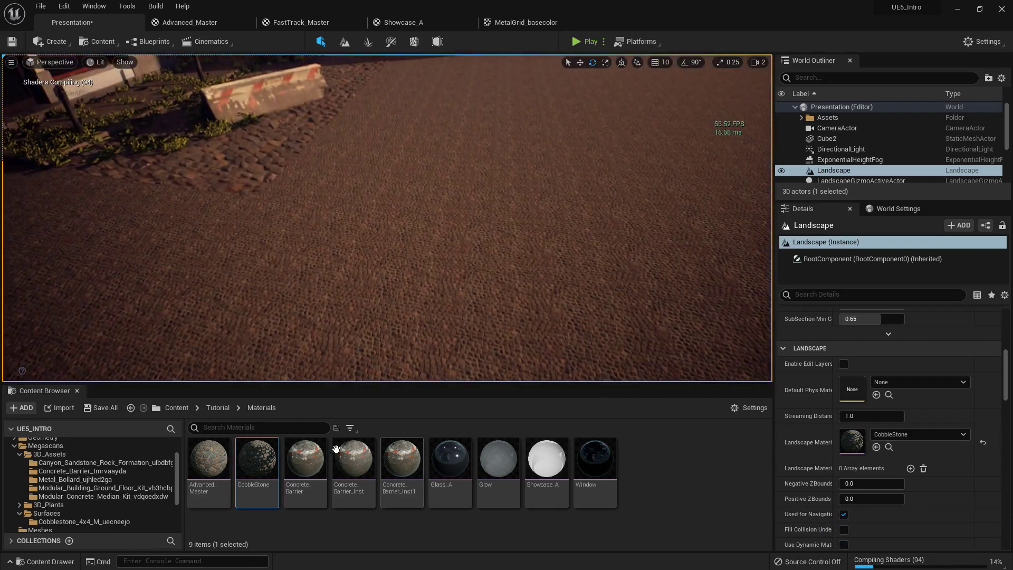
Open the CobbleStone material instance and float its editor in an enlarged window beside the landscape view.
double_click(257, 460)
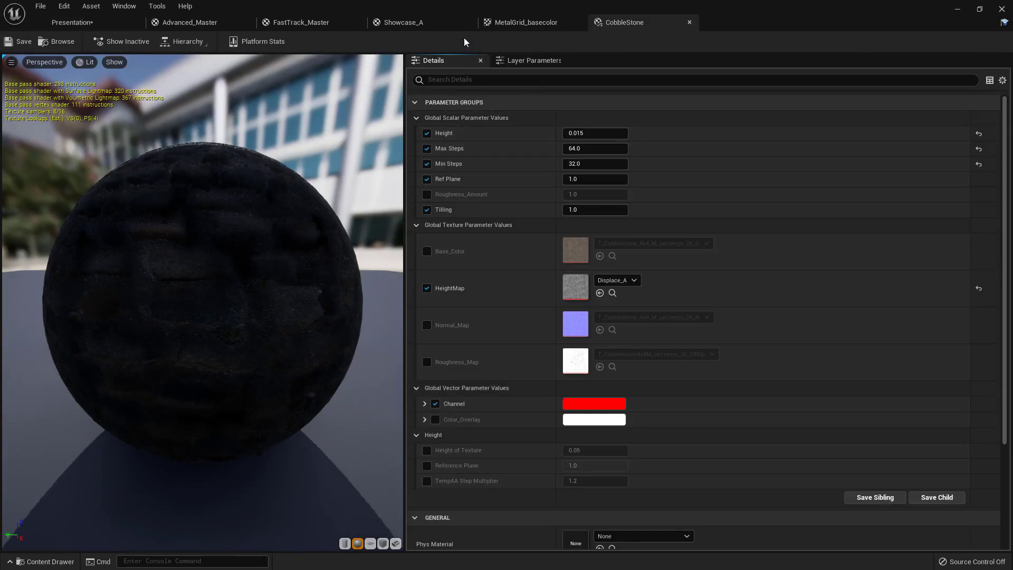
left_click_drag(662, 32, 686, 96)
left_click(71, 22)
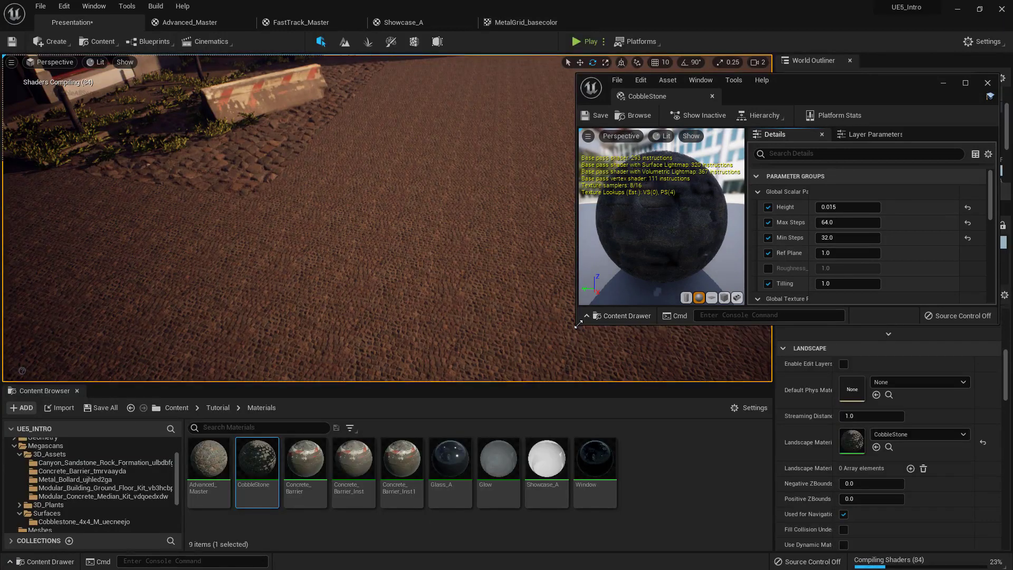
left_click_drag(576, 320, 603, 534)
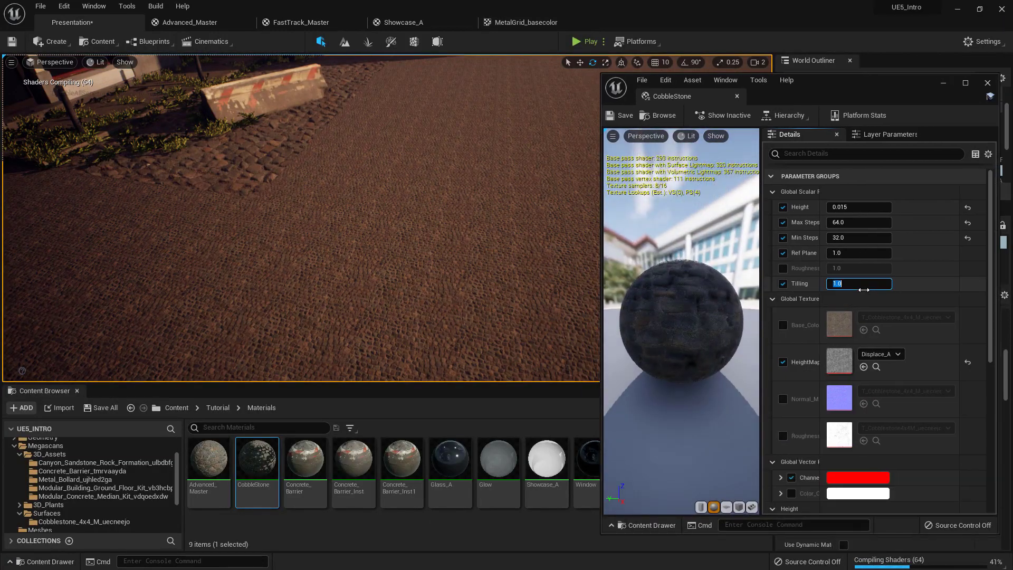
Set the CobbleStone material's Tilling parameter to 0.2 and check the ground in front of the storefront.
left_click(863, 289)
type("0.2")
key("Return")
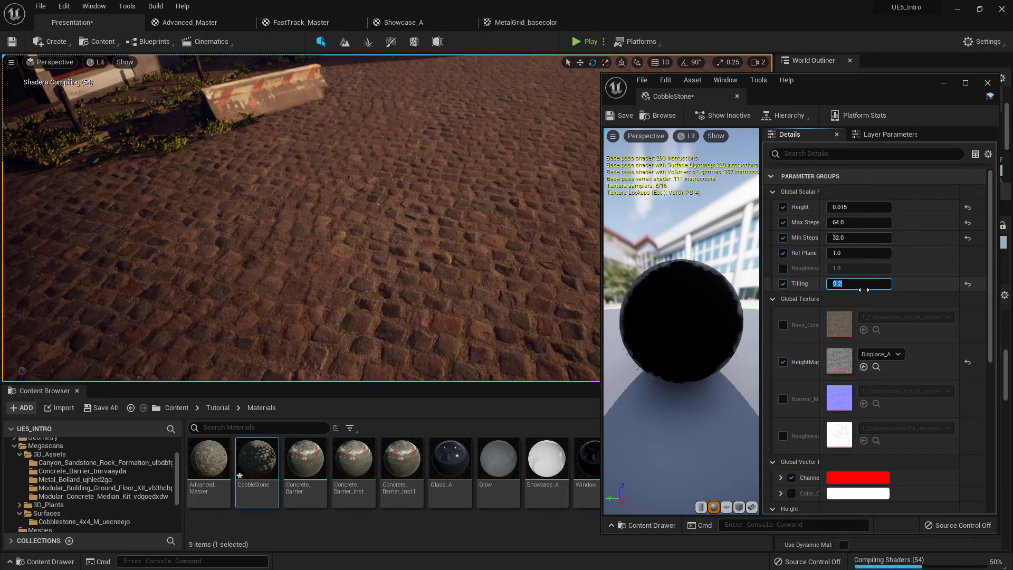
right_click_drag(518, 210, 472, 227)
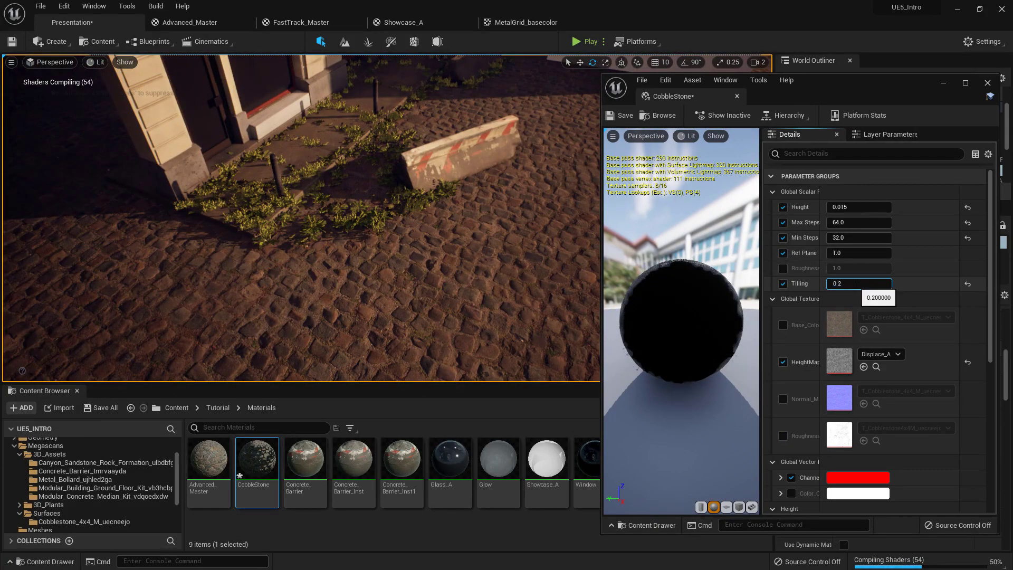
Set the CobbleStone material's Tilling parameter to 0.4 and look over the cobbled landscape around the storefront.
left_click(856, 284)
type("0.4")
key("Return")
right_click_drag(363, 234, 406, 248)
right_click_drag(534, 249, 534, 249)
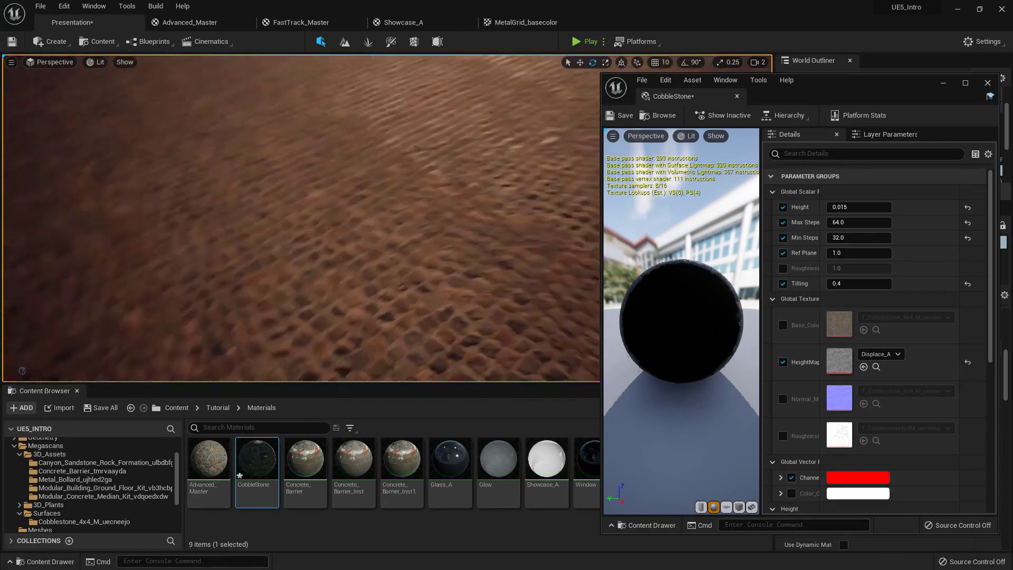
right_click_drag(391, 227, 206, 205)
right_click_drag(534, 249, 534, 249)
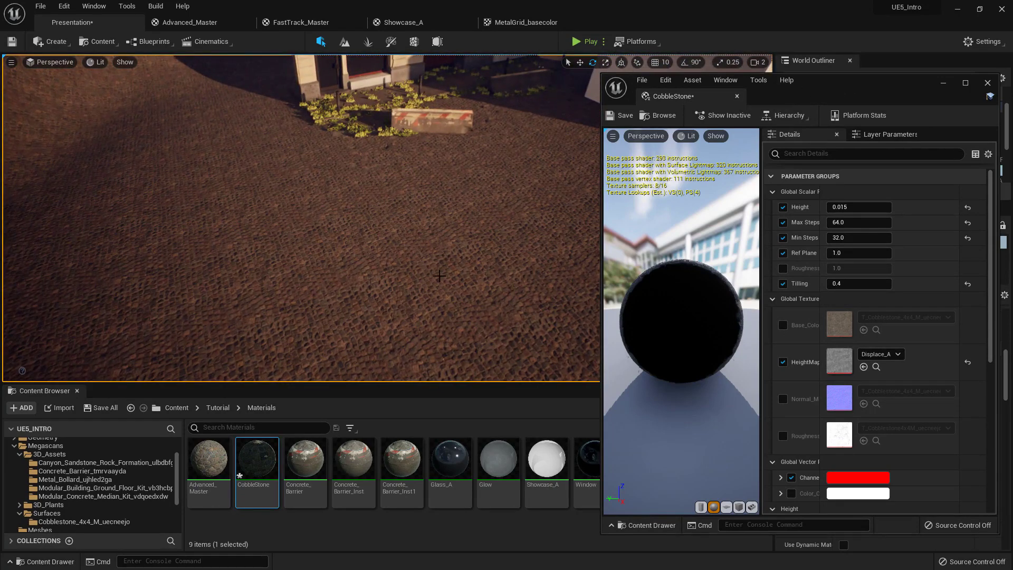
Close the CobbleStone material editor and look over the cobbled landscape around the storefront.
right_click_drag(437, 273, 393, 240)
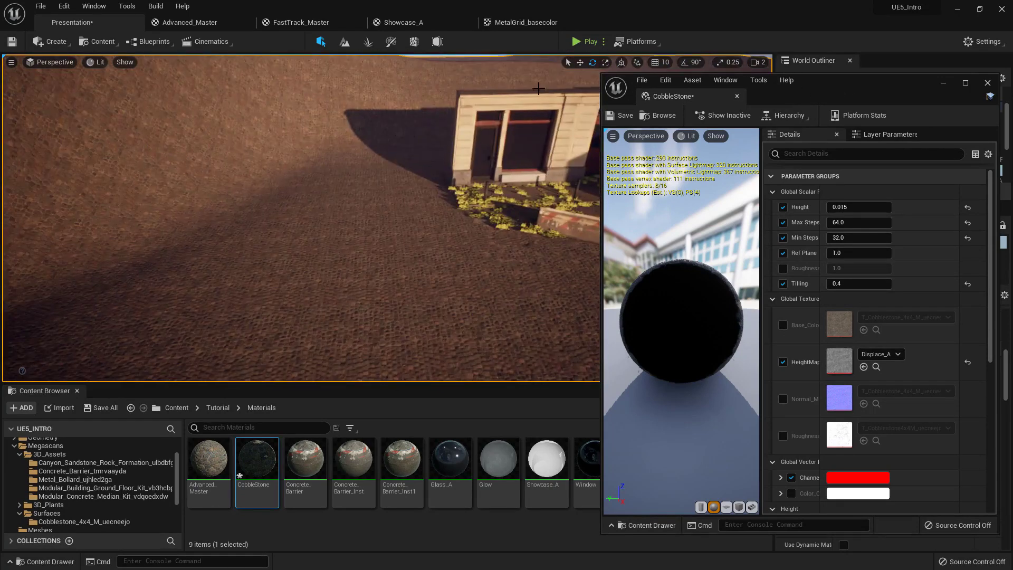
left_click(737, 96)
right_click_drag(507, 276, 507, 276)
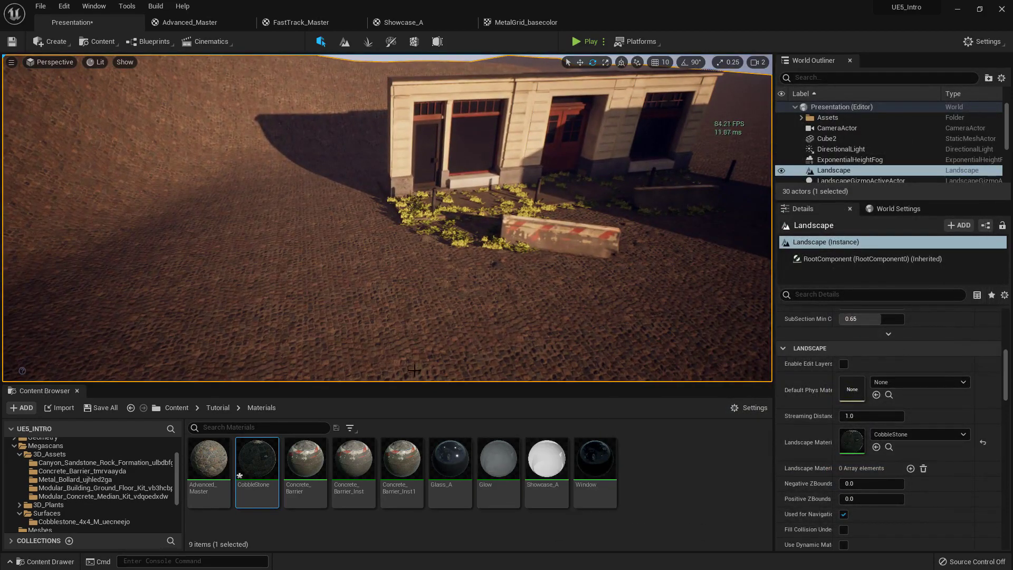
Create a material instance of Showcase_A and name it Grey.
right_click(691, 453)
left_click(498, 459)
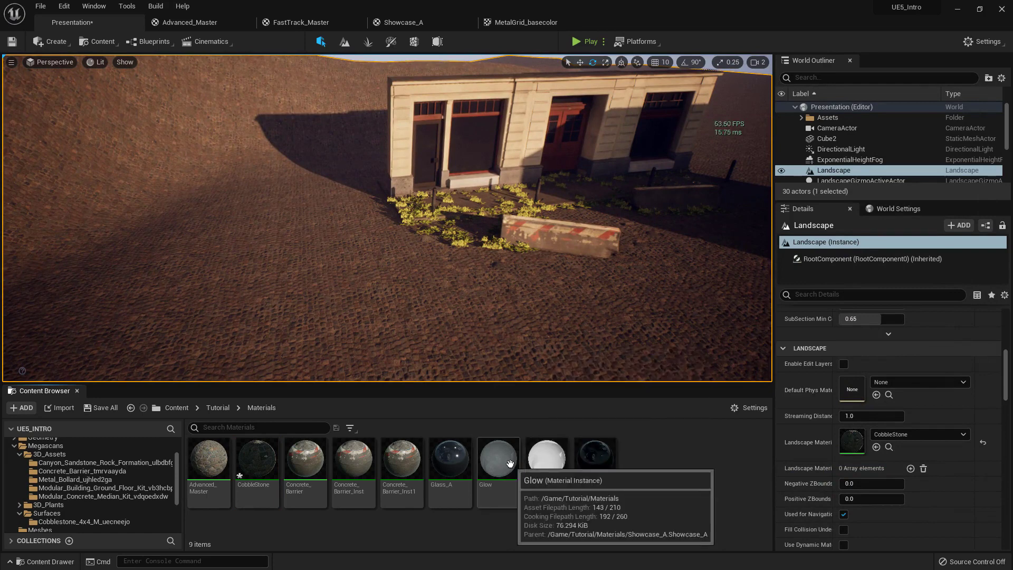
right_click(561, 456)
left_click(619, 218)
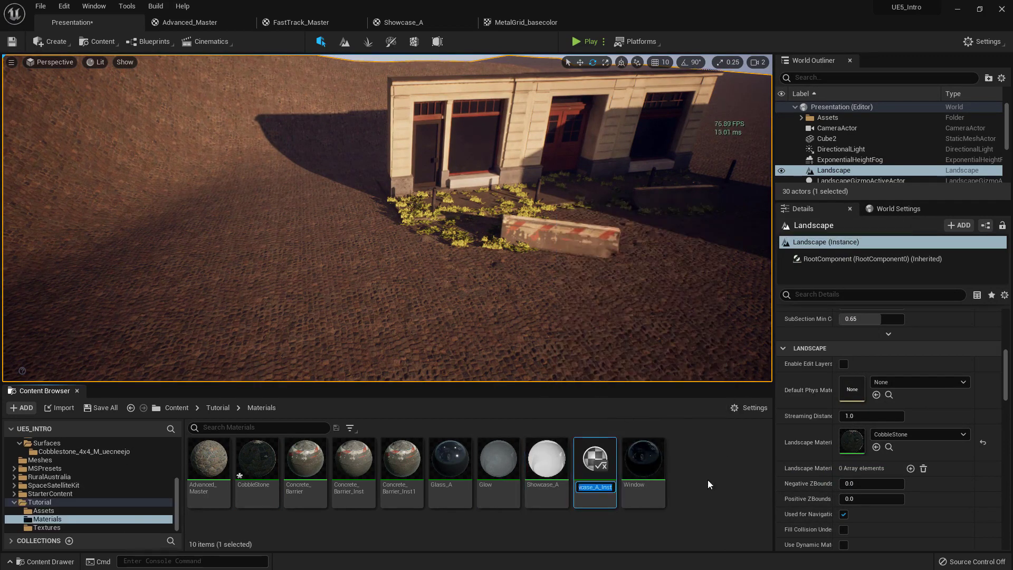
type("Grey")
key("Return")
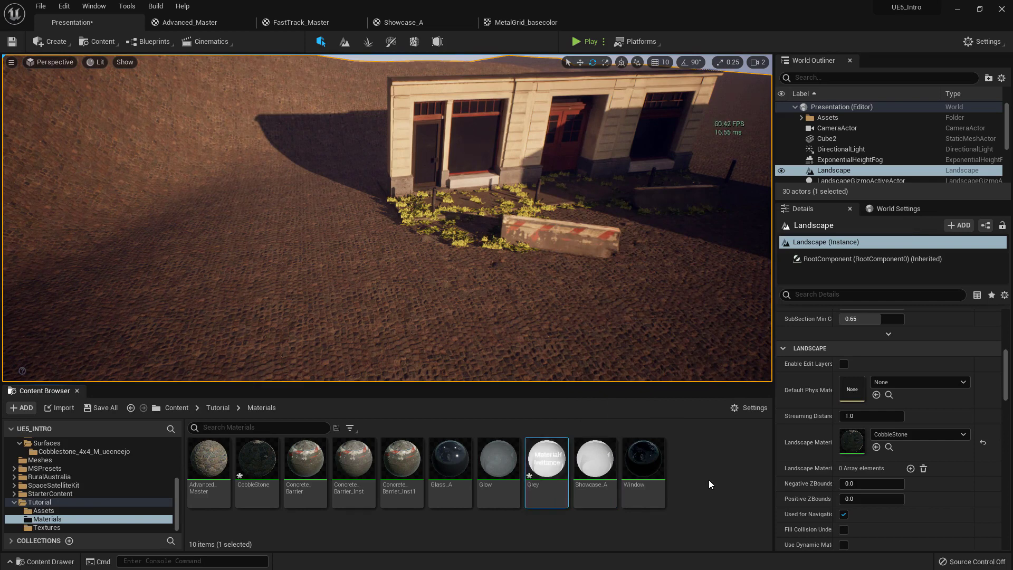
Open the Grey material instance, enable its Roughness override and set it to 0.
double_click(546, 458)
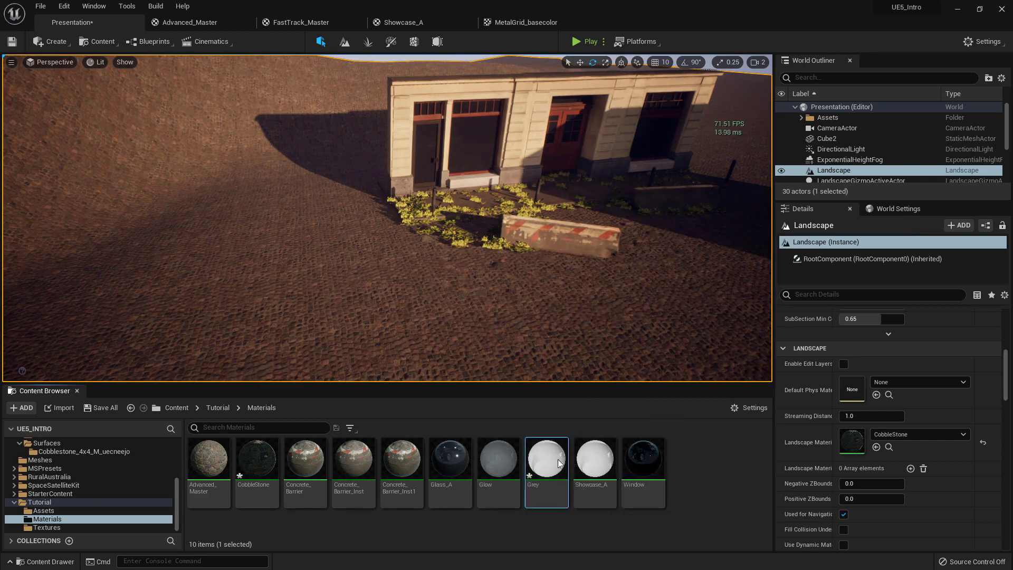
left_click(427, 165)
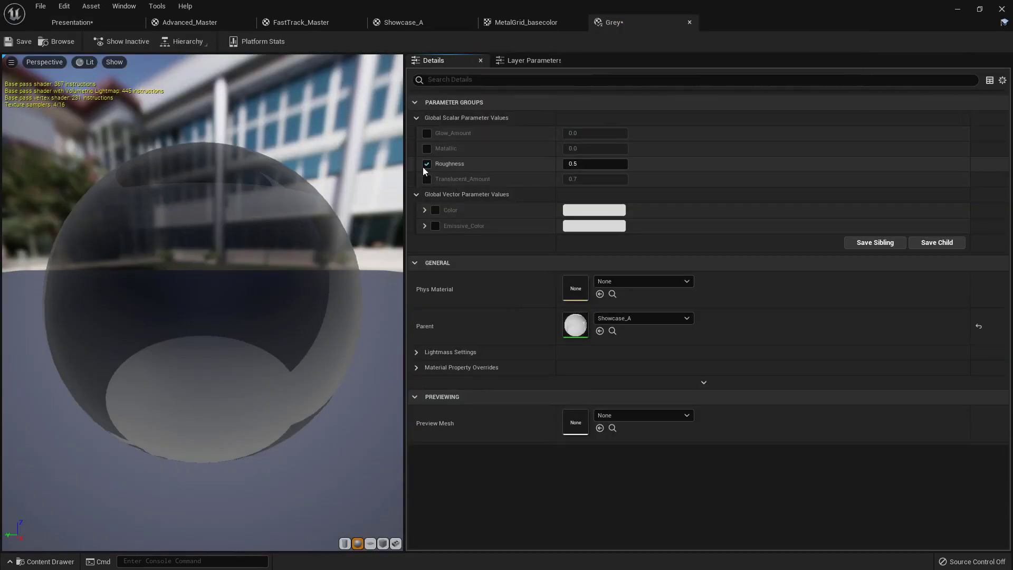
left_click(598, 164)
type("0")
key("Return")
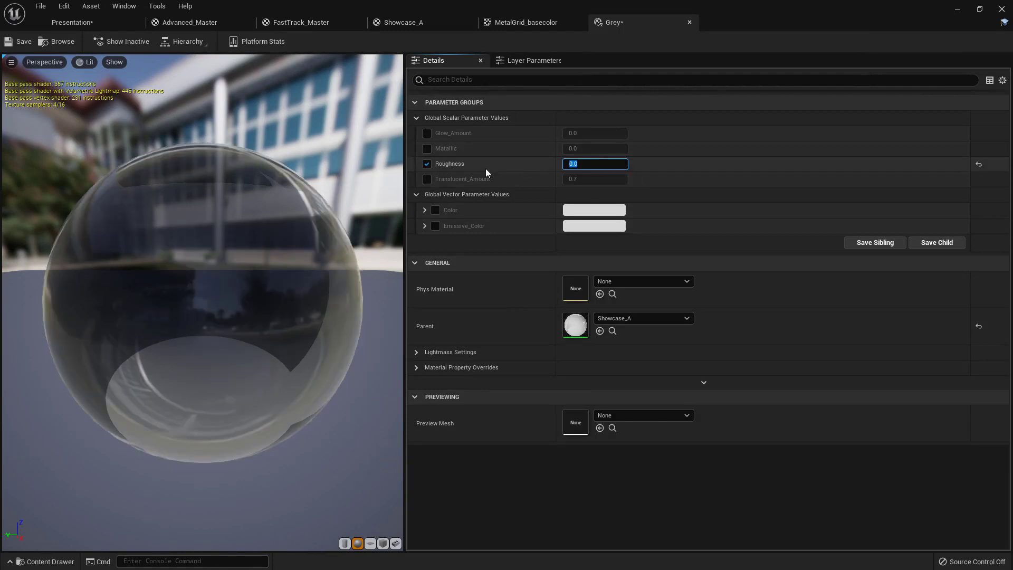
Enable Grey's Translucent_Amount override, try 0 and then set it to 1, and return to the Presentation level.
left_click(427, 179)
left_click(598, 179)
type("0")
key("Return")
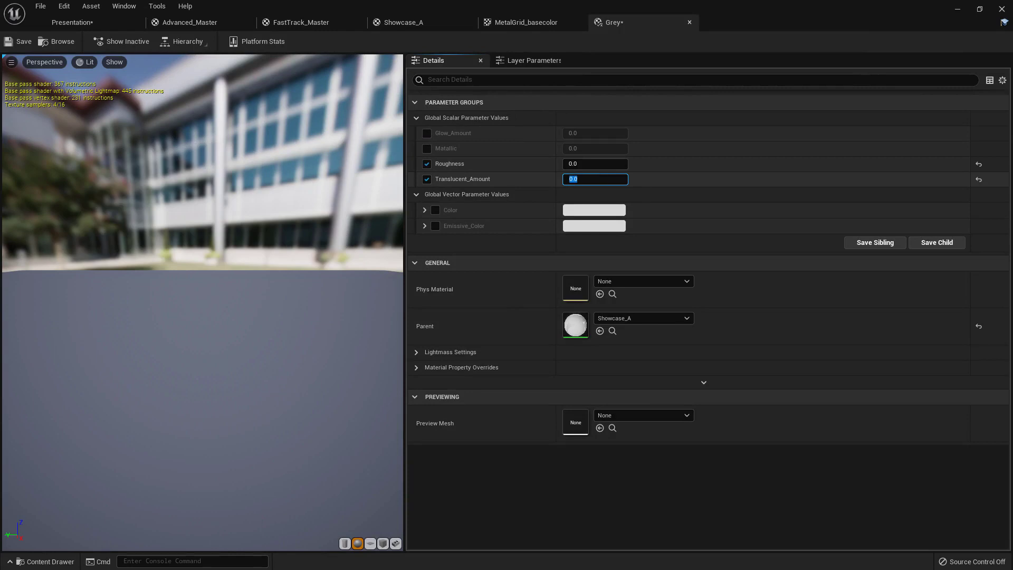
type("1")
key("Return")
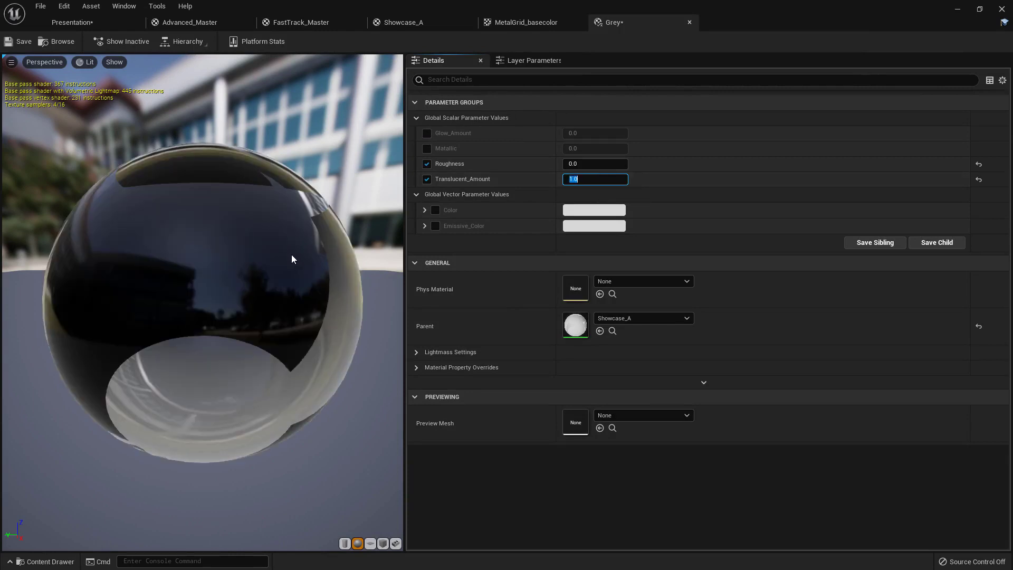
right_click_drag(203, 302, 202, 337)
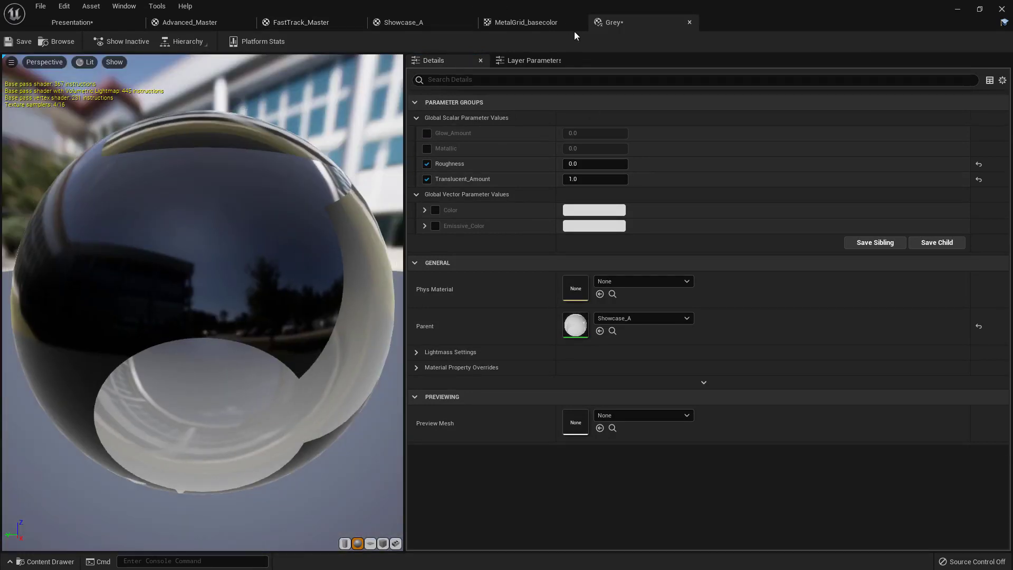
left_click(689, 22)
left_click(87, 27)
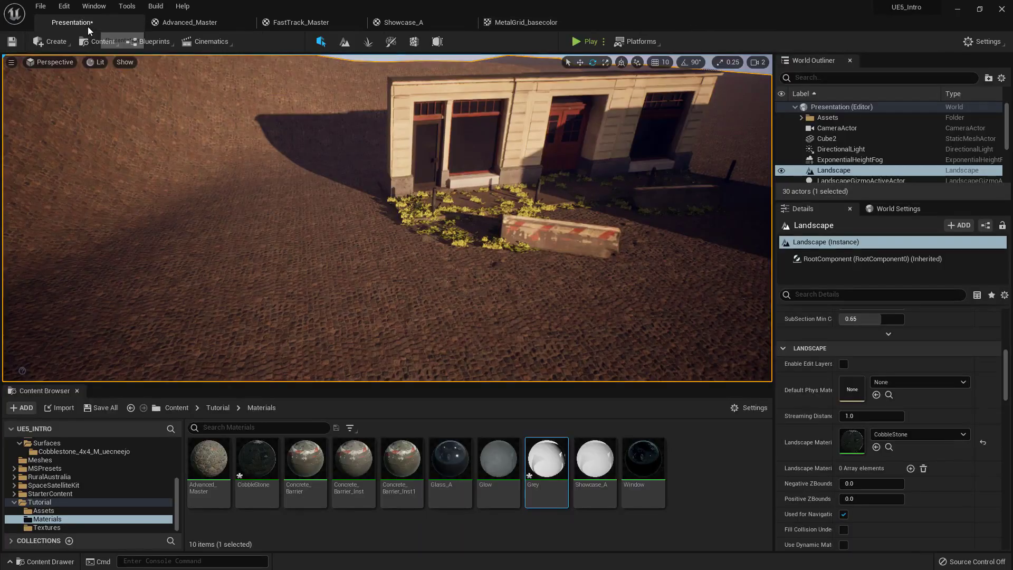
Create a new material named greyA in the Tutorial project's Materials folder.
right_click_drag(438, 196, 477, 221)
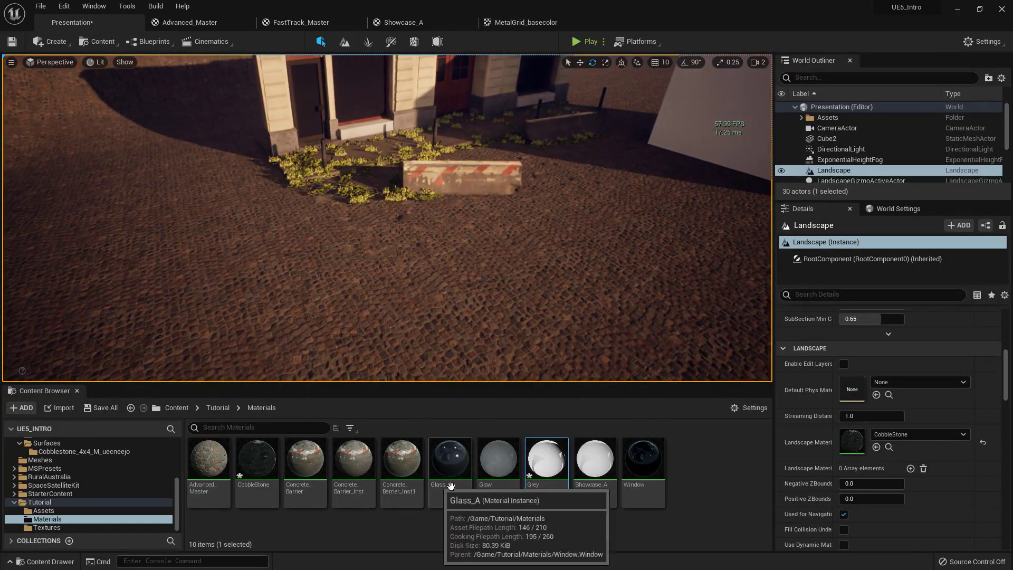
right_click_drag(540, 328, 494, 333)
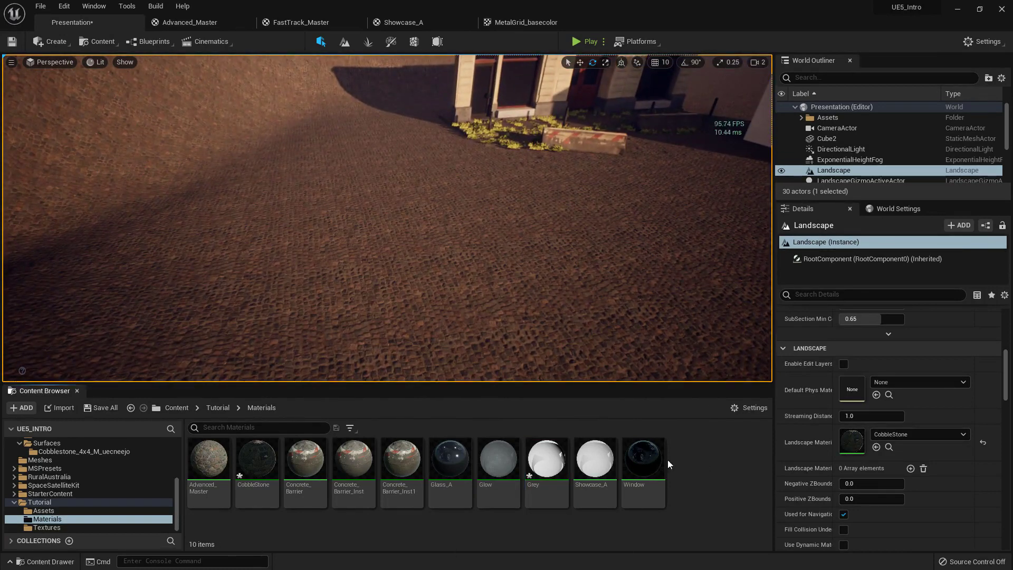
right_click_drag(416, 204, 453, 186)
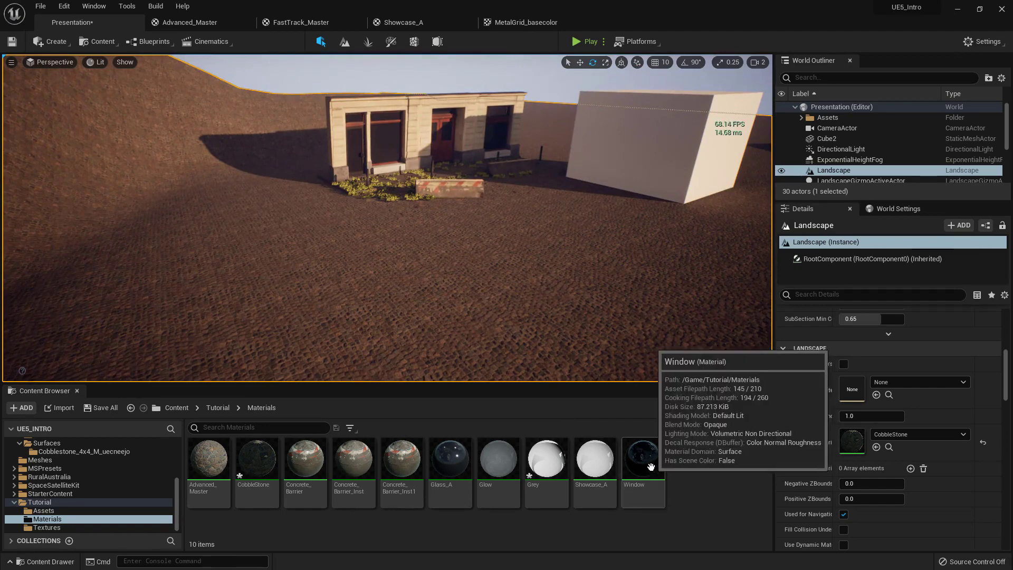
right_click(708, 468)
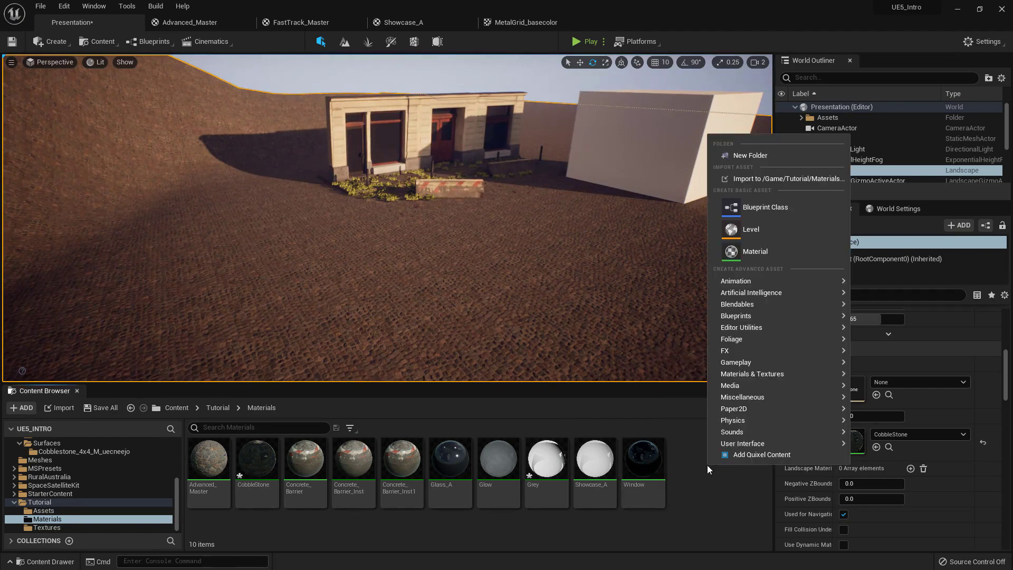
left_click(49, 512)
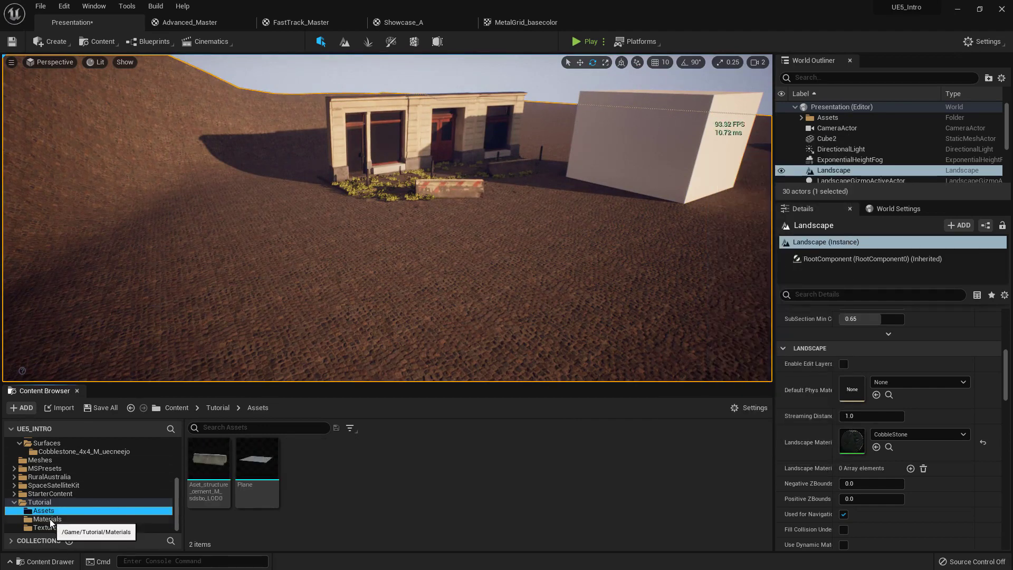
left_click(47, 519)
right_click(707, 446)
left_click(765, 229)
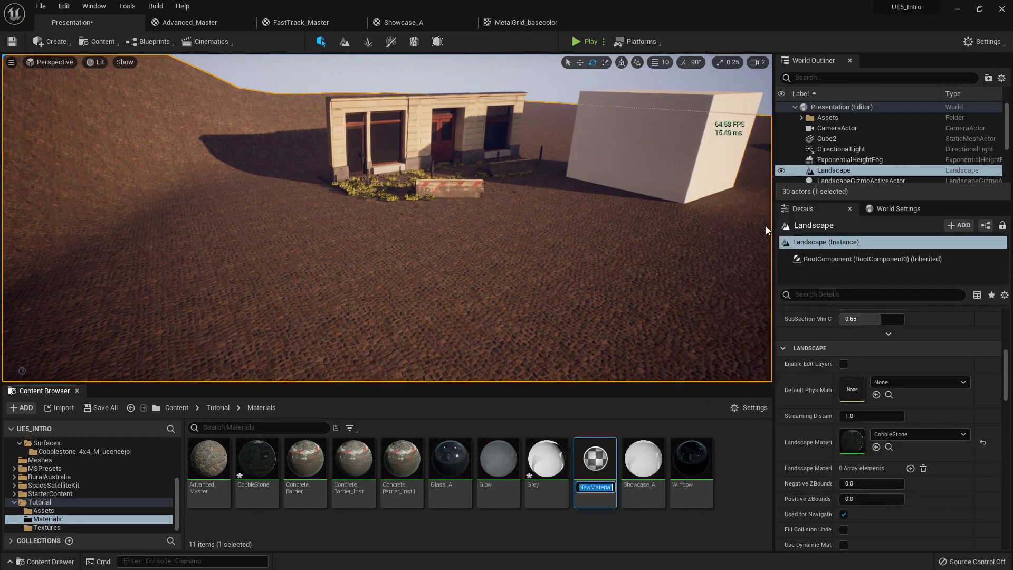
type("ge")
type("ey")
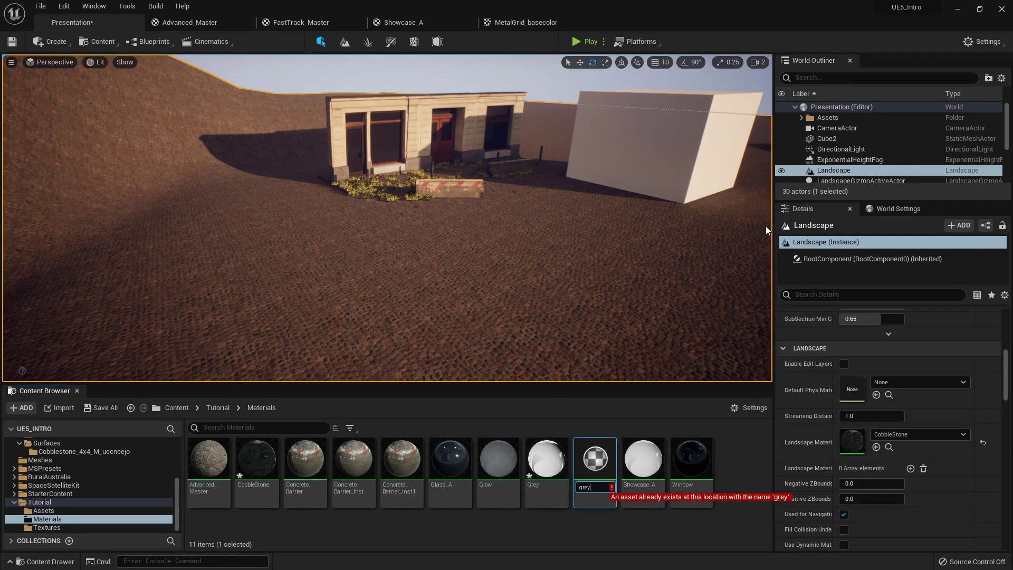
type("A")
key("Return")
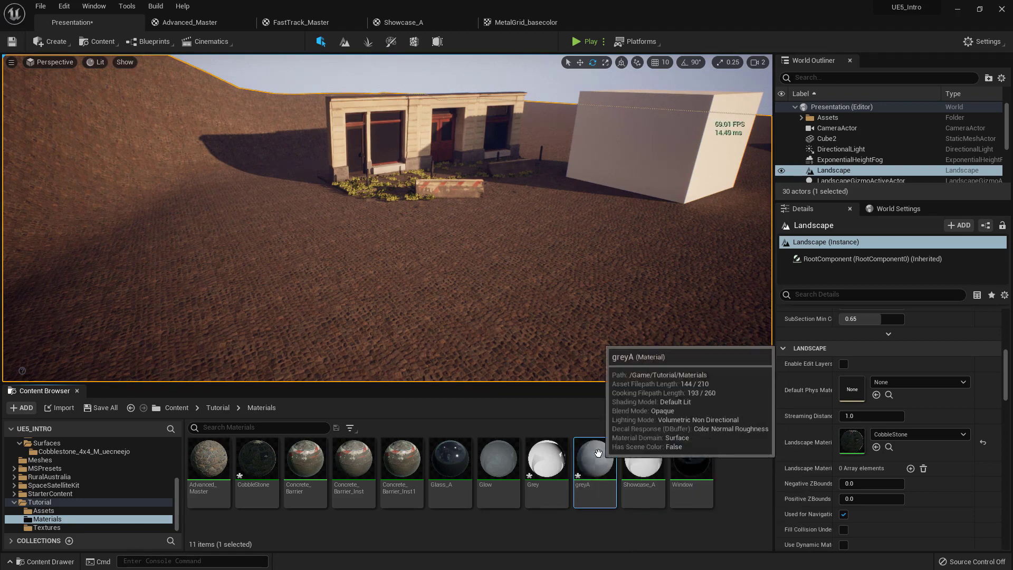
Assign greyA as the Landscape's Landscape Material and check the ground around the storefront.
left_click_drag(595, 459, 639, 307)
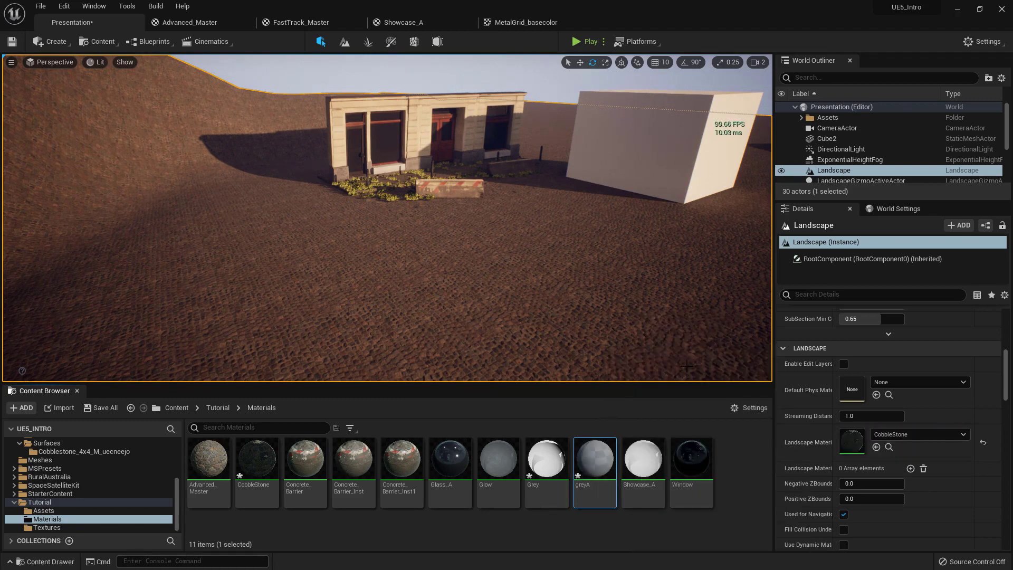
left_click_drag(605, 468, 853, 443)
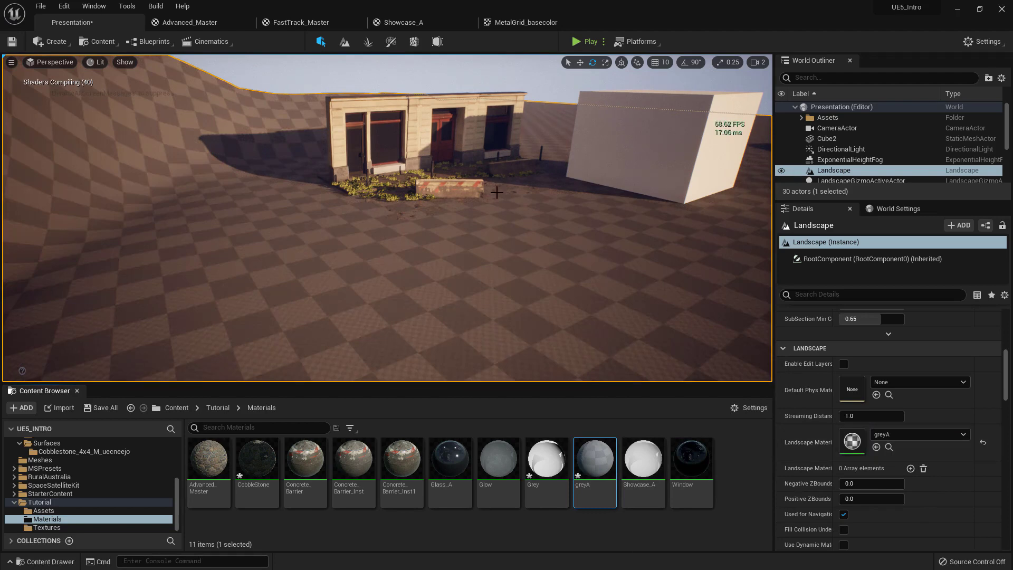
right_click_drag(534, 312, 496, 312)
key("w")
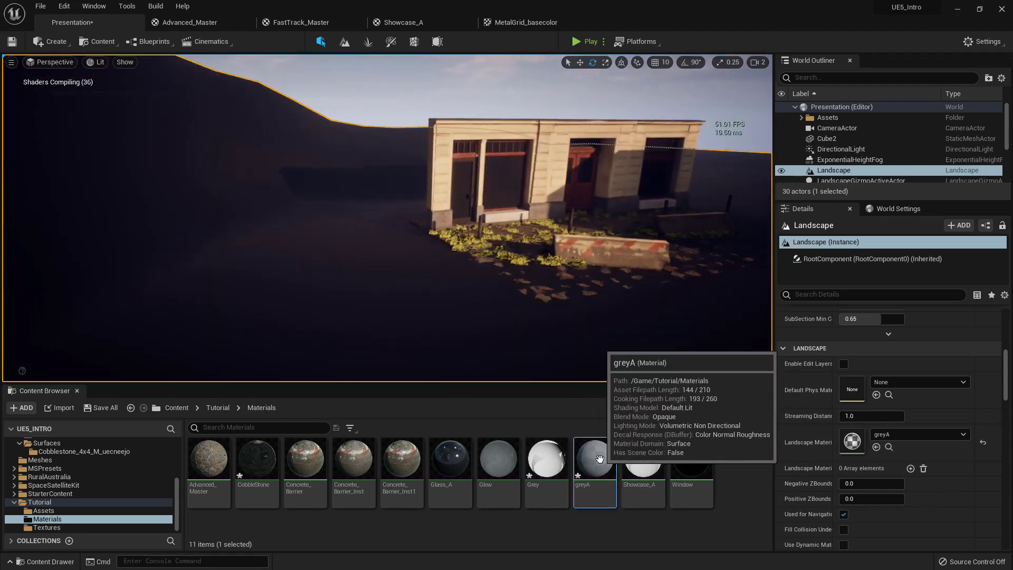
right_click_drag(536, 344, 455, 404)
key("s")
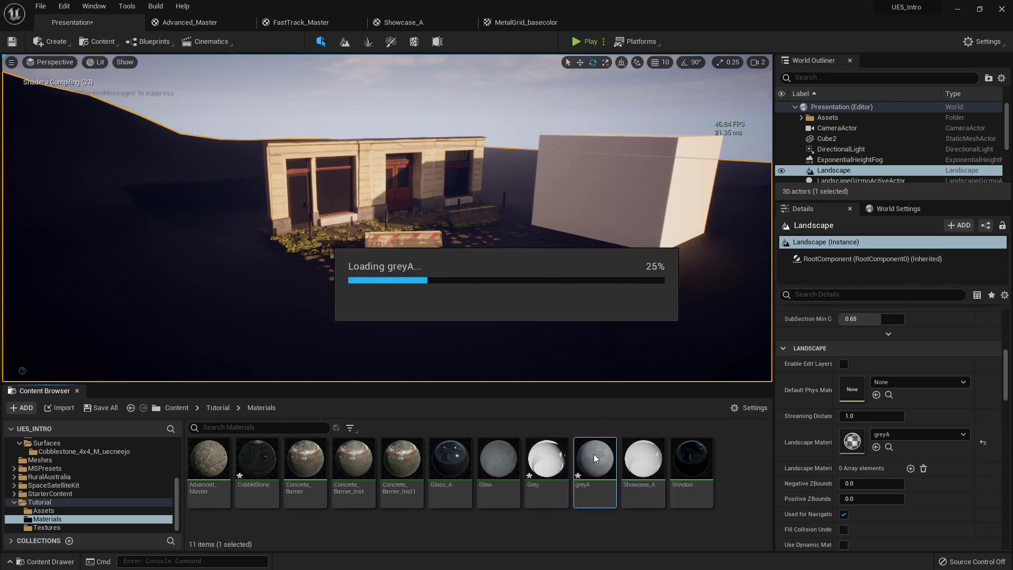
Open the greyA material and add a Constant3Vector node to its graph.
double_click(594, 457)
right_click(451, 203)
type("const")
key("Down")
key("Down")
key("Return")
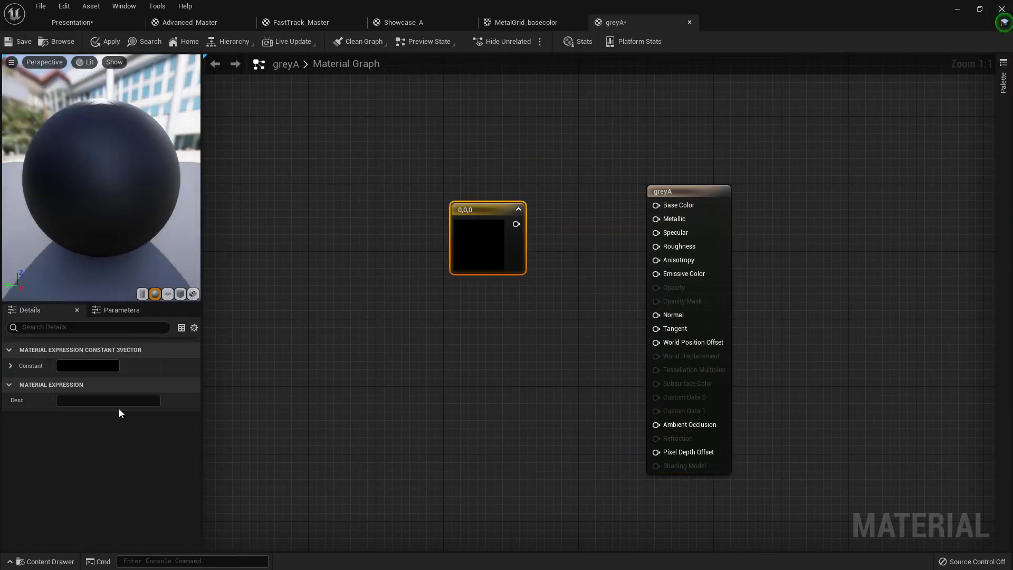
Set the Constant3Vector to light grey at about 0.661, connect it to Base Color and save greyA.
left_click(90, 365)
left_click(249, 366)
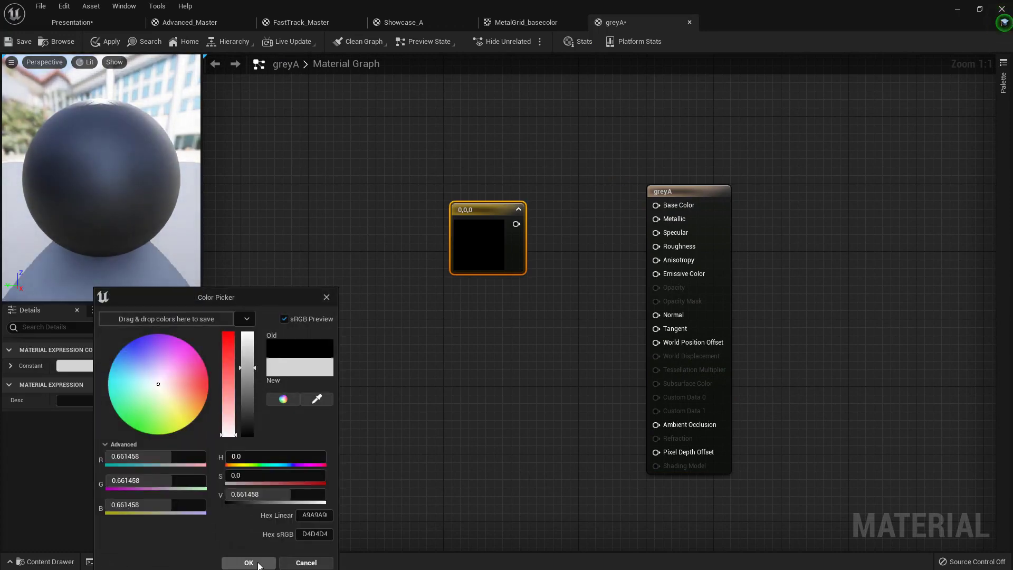
left_click(249, 562)
left_click_drag(521, 224, 670, 206)
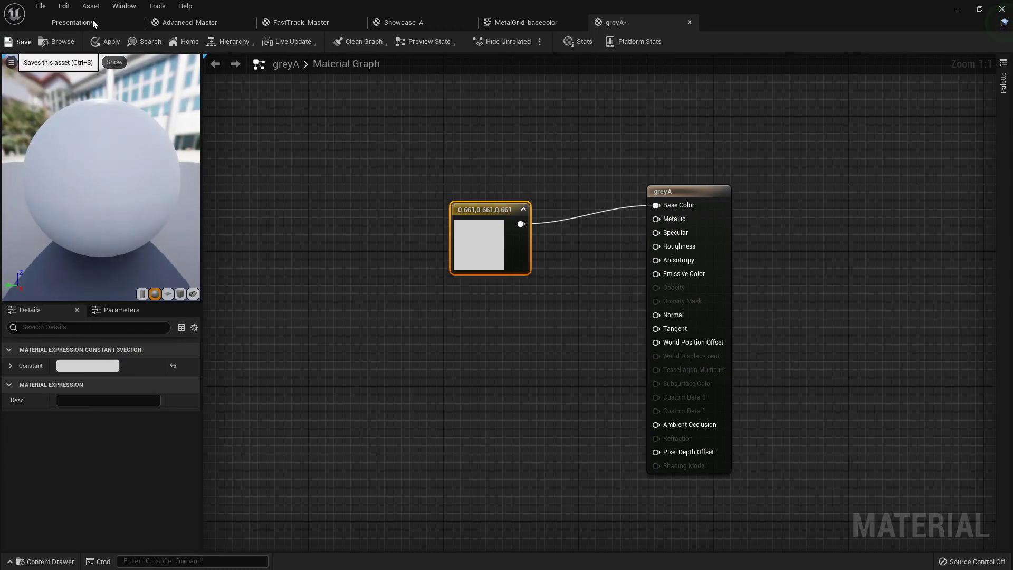
key("ctrl+s")
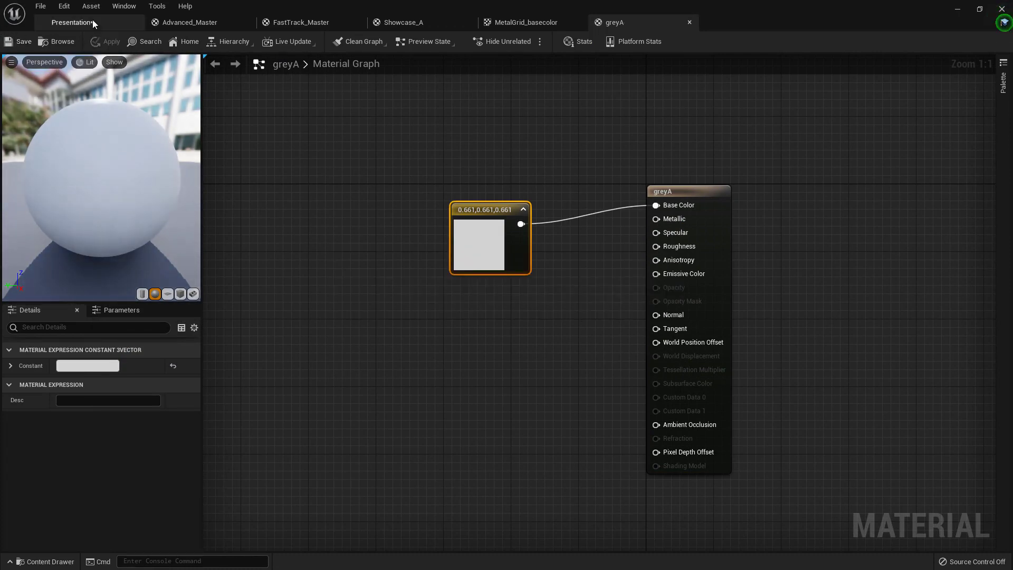
Return to the Presentation level and delete the Landscape and LandscapeGizmoActiveActor actors.
left_click(93, 21)
right_click_drag(388, 217, 428, 225)
key("e")
left_click_drag(823, 201, 823, 229)
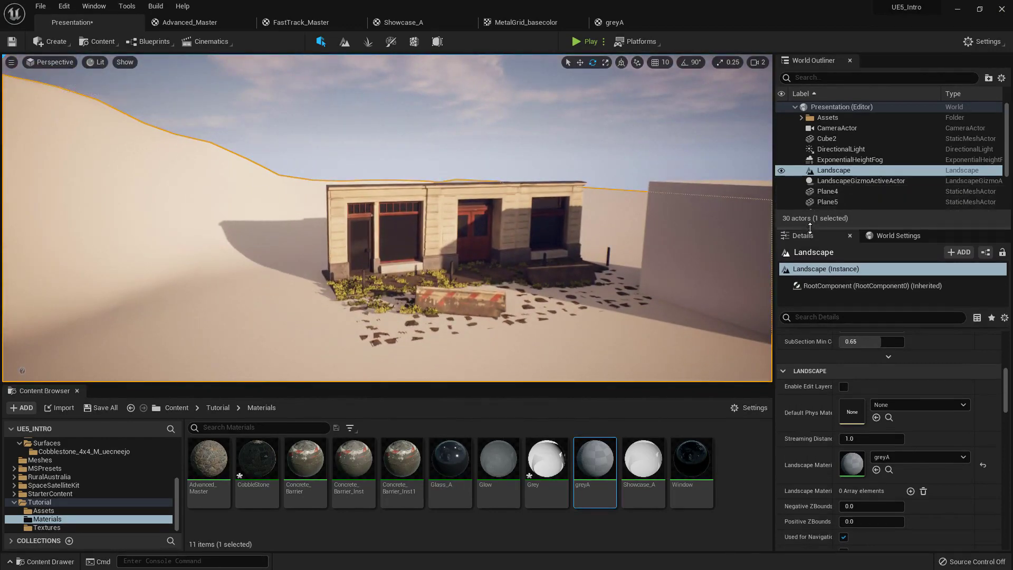
left_click(826, 183, "ctrl")
right_click_drag(603, 182, 414, 362)
key("Delete")
Set the CobbleStone material instance's Tilling parameter to 1.0, save it and return to the Presentation level.
double_click(253, 464)
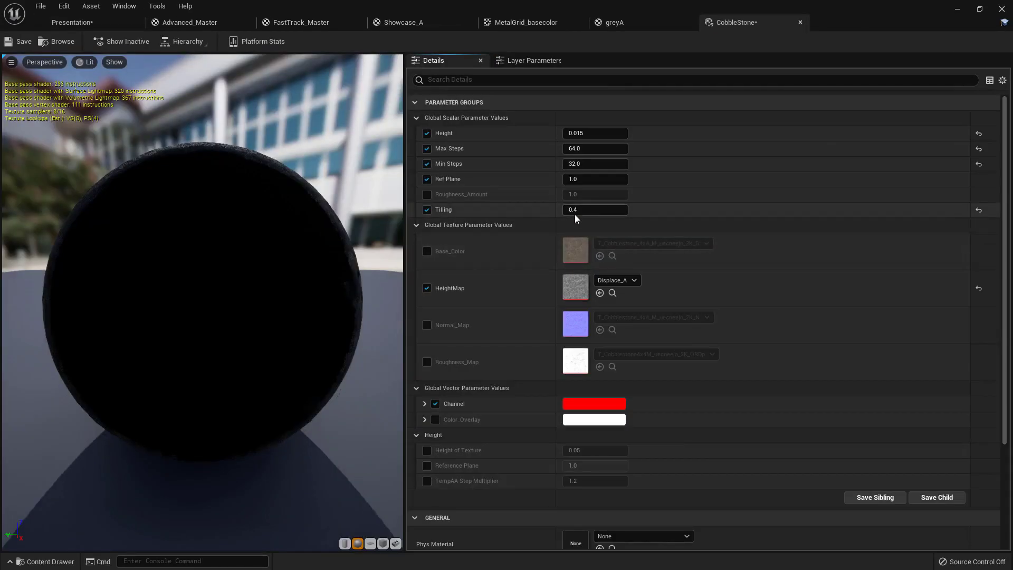
left_click(20, 41)
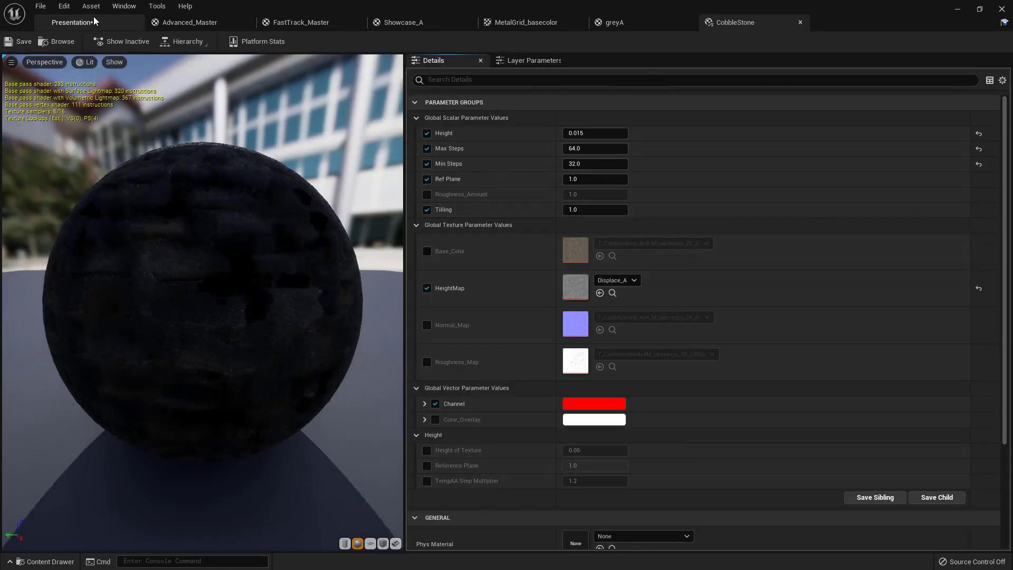
left_click(72, 22)
Switch the level view to look through the CameraActor.
mouse_move(52, 75)
right_mouse_down()
mouse_move(74, 80)
mouse_move(53, 75)
right_mouse_up()
left_click(54, 62)
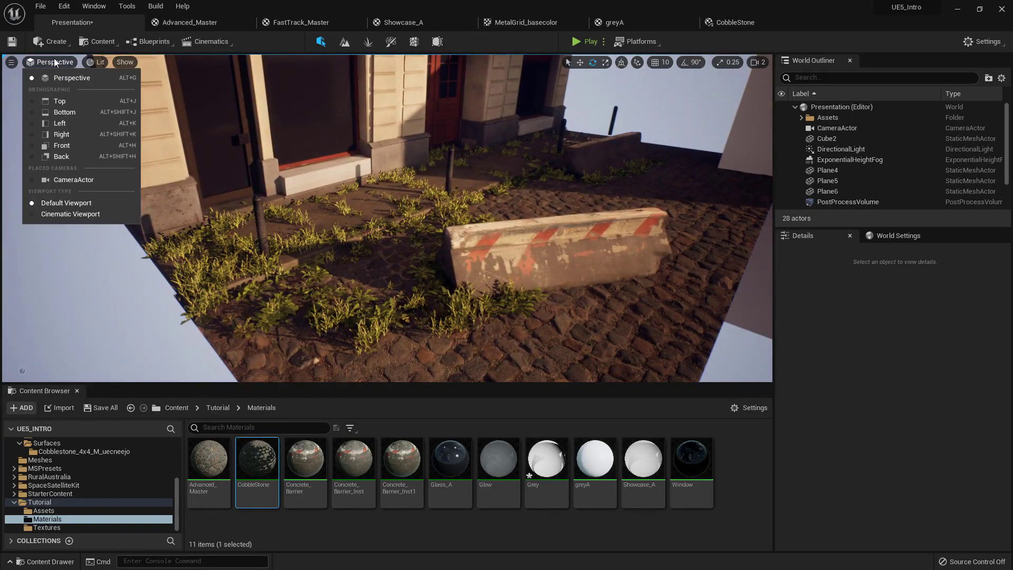
left_click(66, 179)
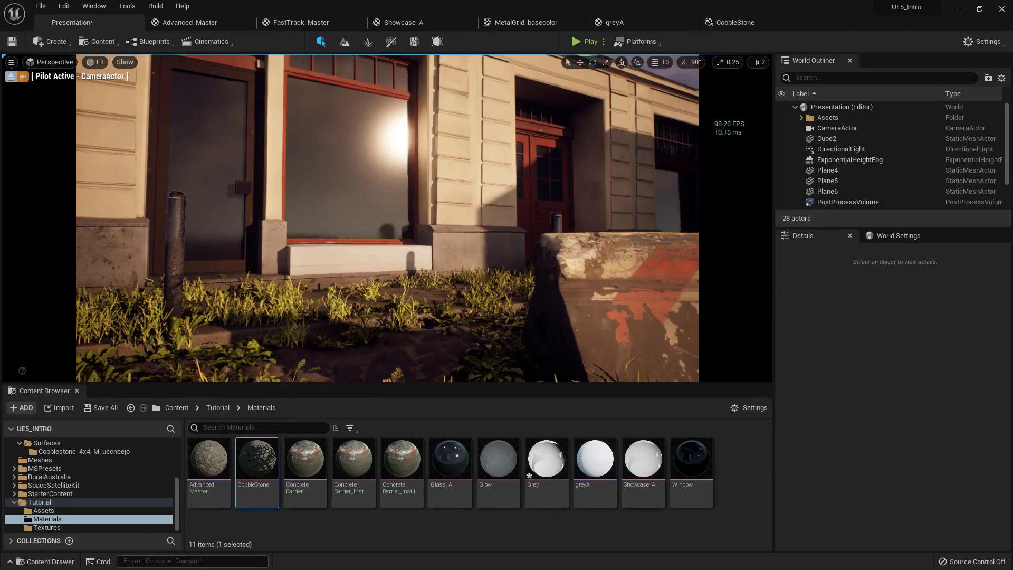